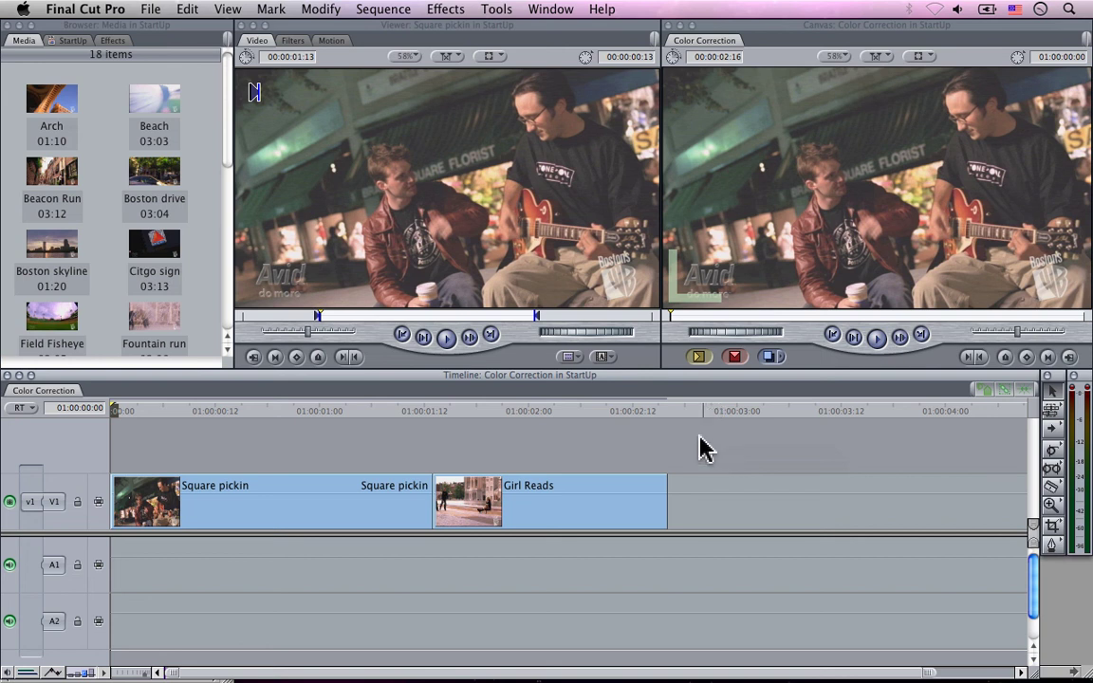
- Switch the window arrangement to the Color Correction layout, with scopes in the Tool Bench
left_click(558, 13)
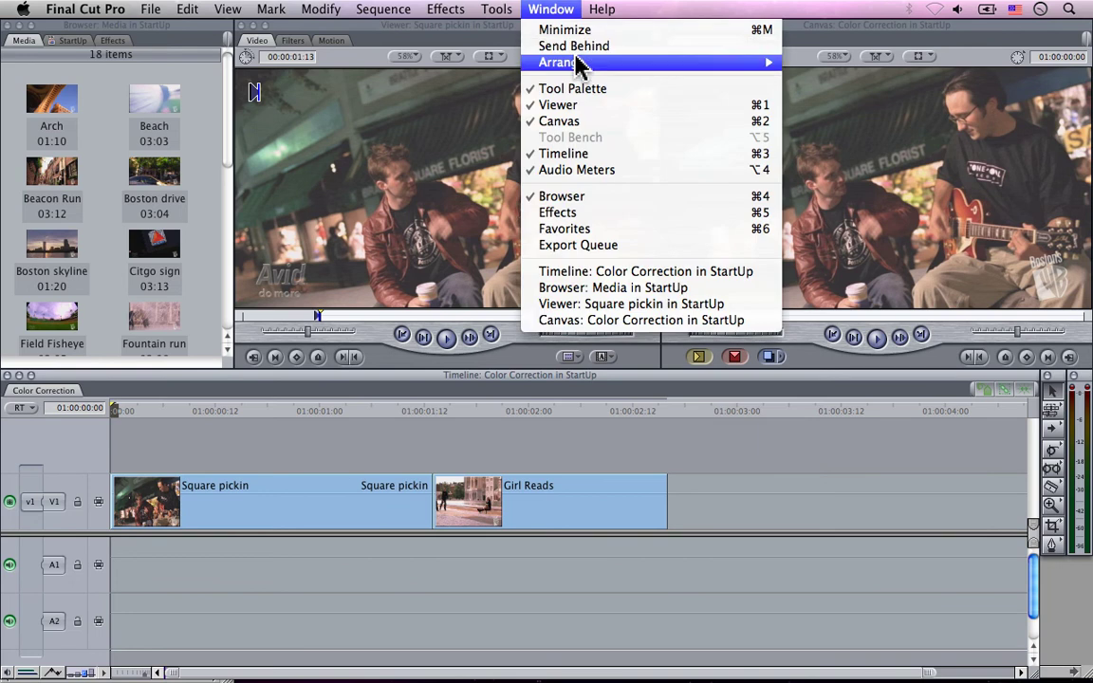
mouse_move(577, 64)
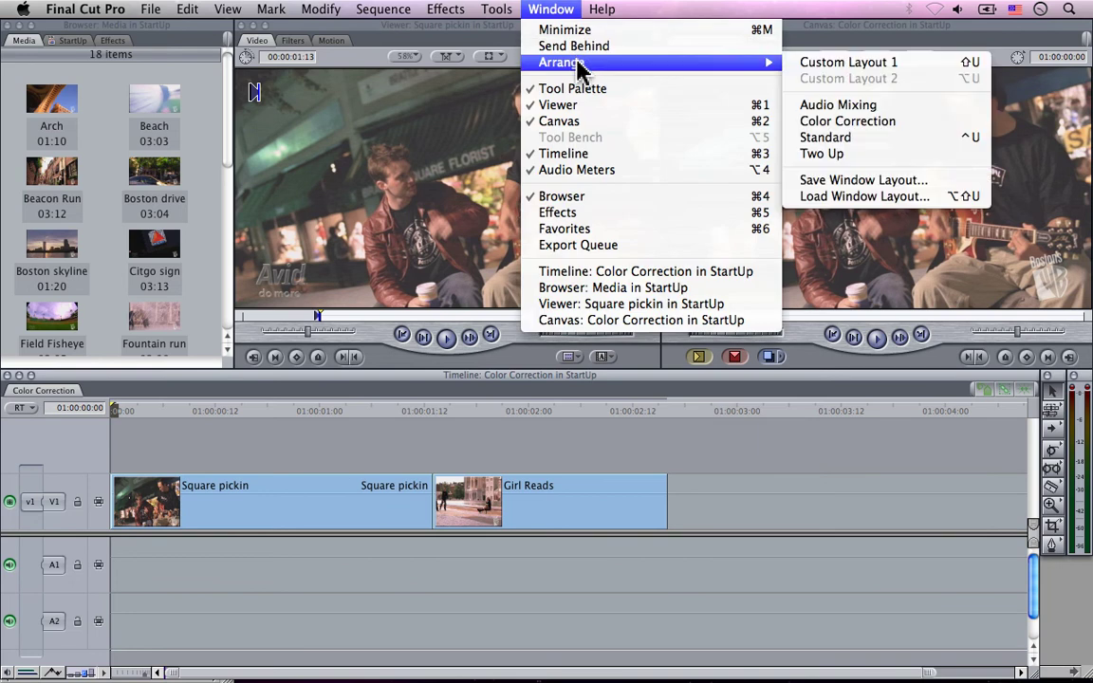
left_click(916, 133)
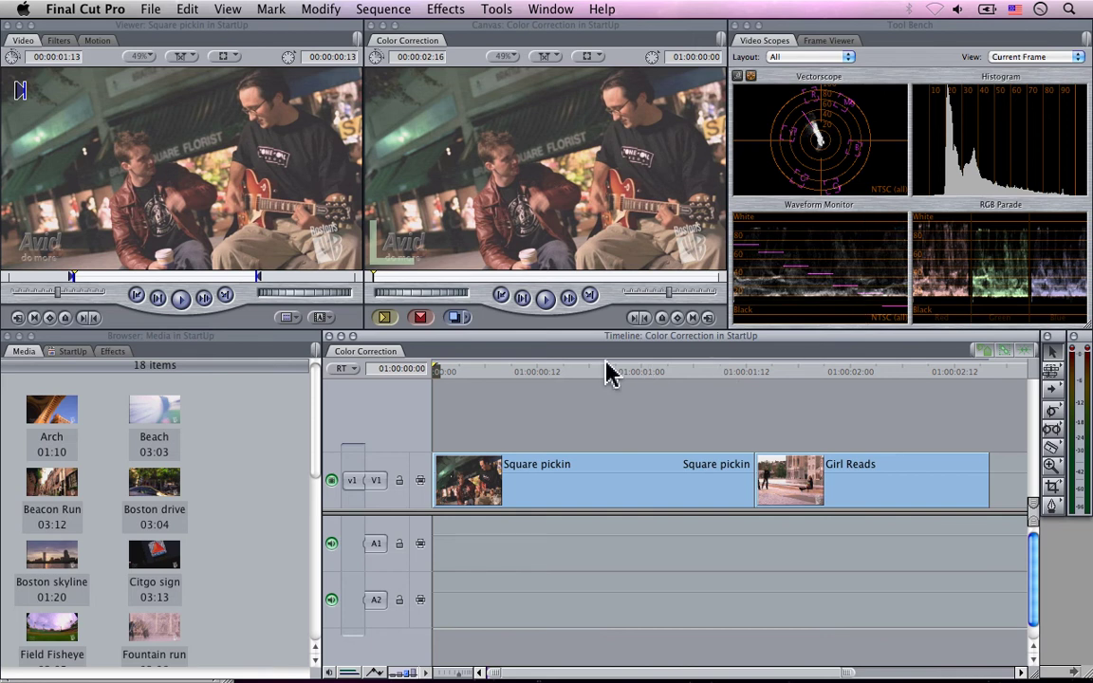
- Set the Video Scopes layout to Waveform only and brighten the trace
left_click(791, 59)
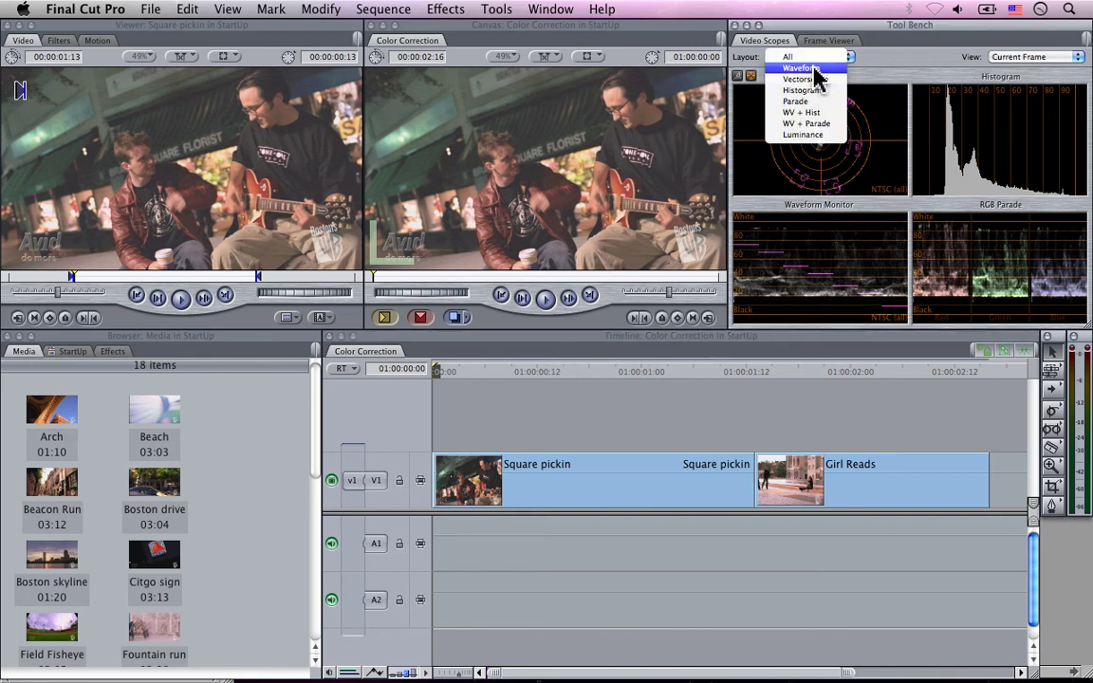
left_click(818, 68)
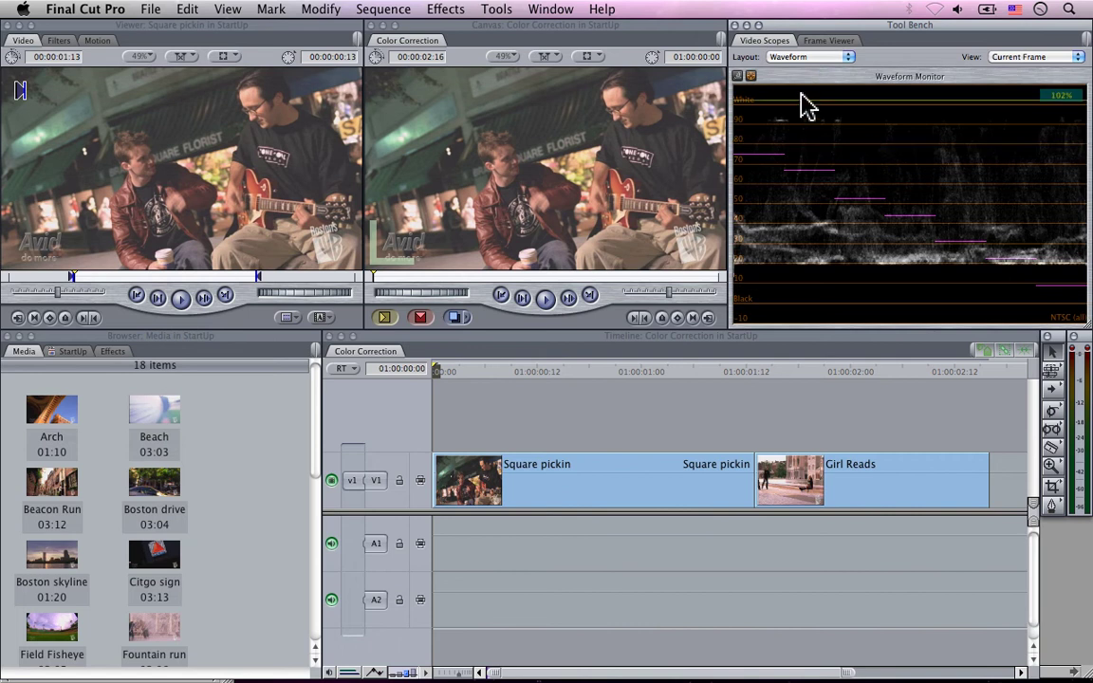
mouse_move(740, 74)
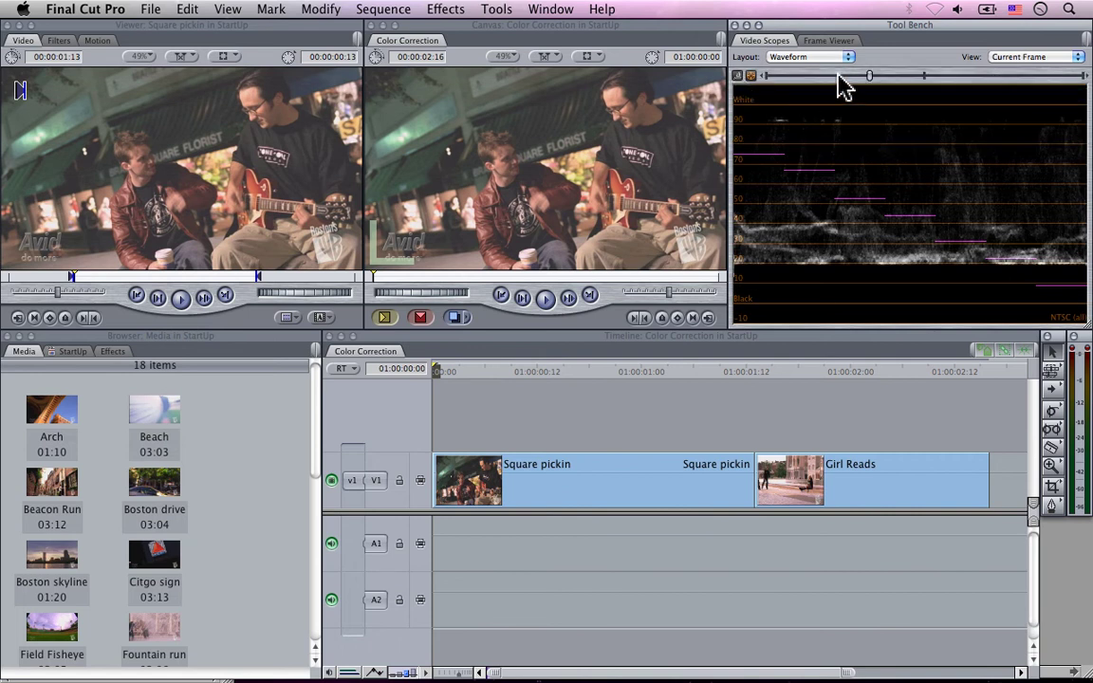
left_click_drag(875, 74, 996, 72)
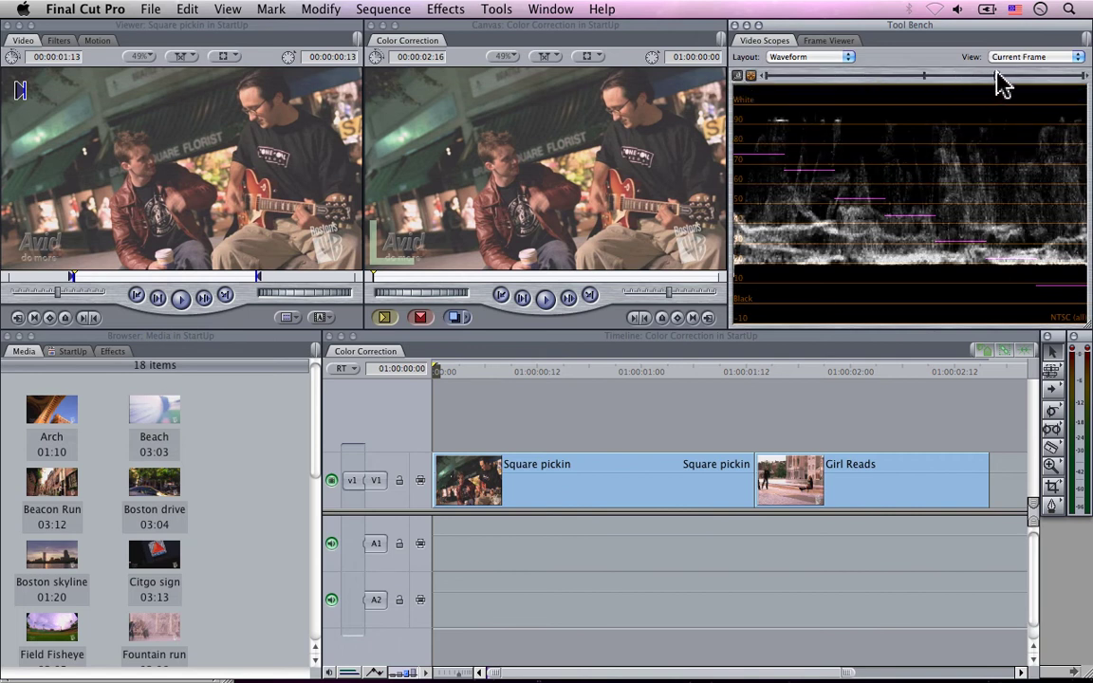
mouse_move(825, 273)
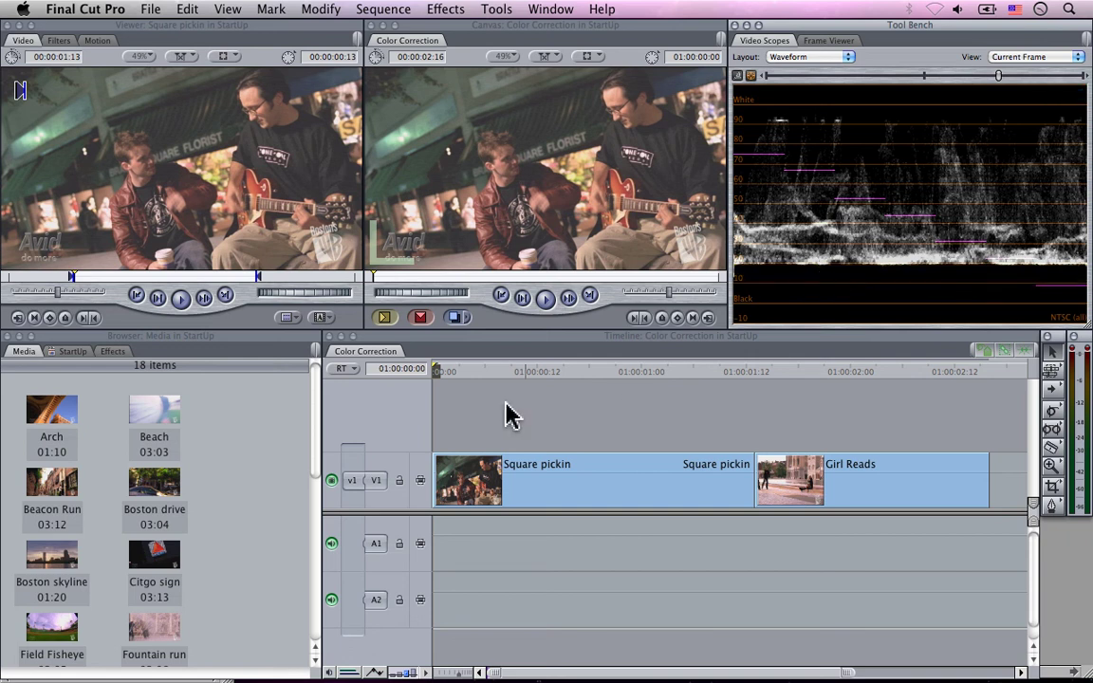
- Apply Color Corrector 3-way from Video Filters > Color Correction to Square pickin and open it in the Viewer
left_click(113, 352)
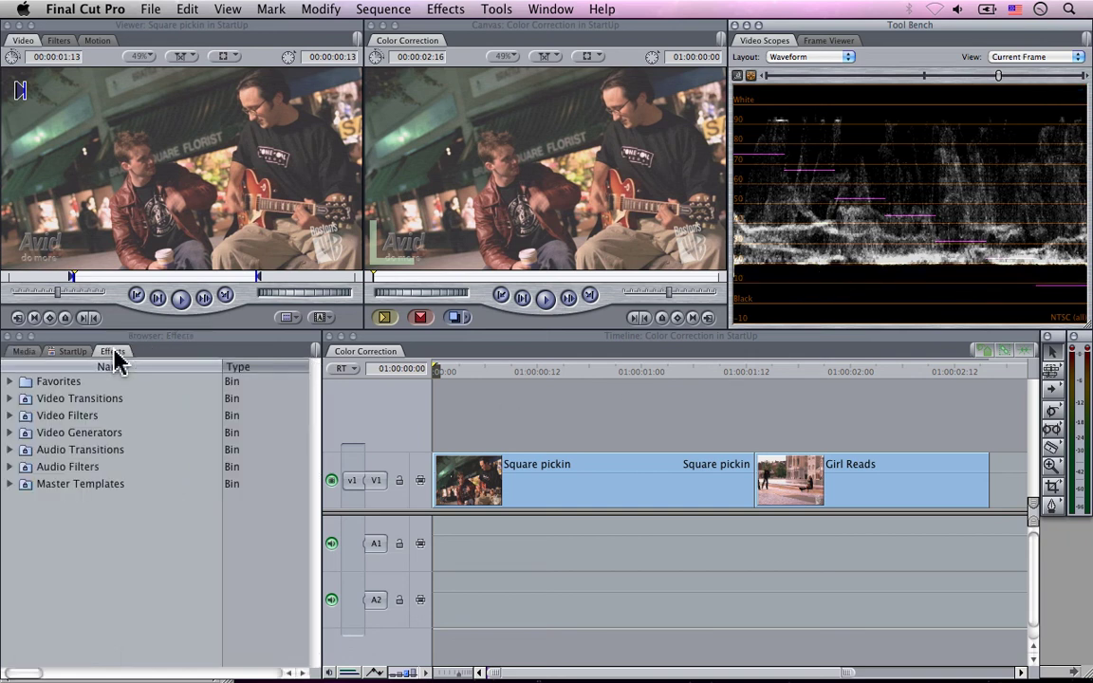
left_click(11, 415)
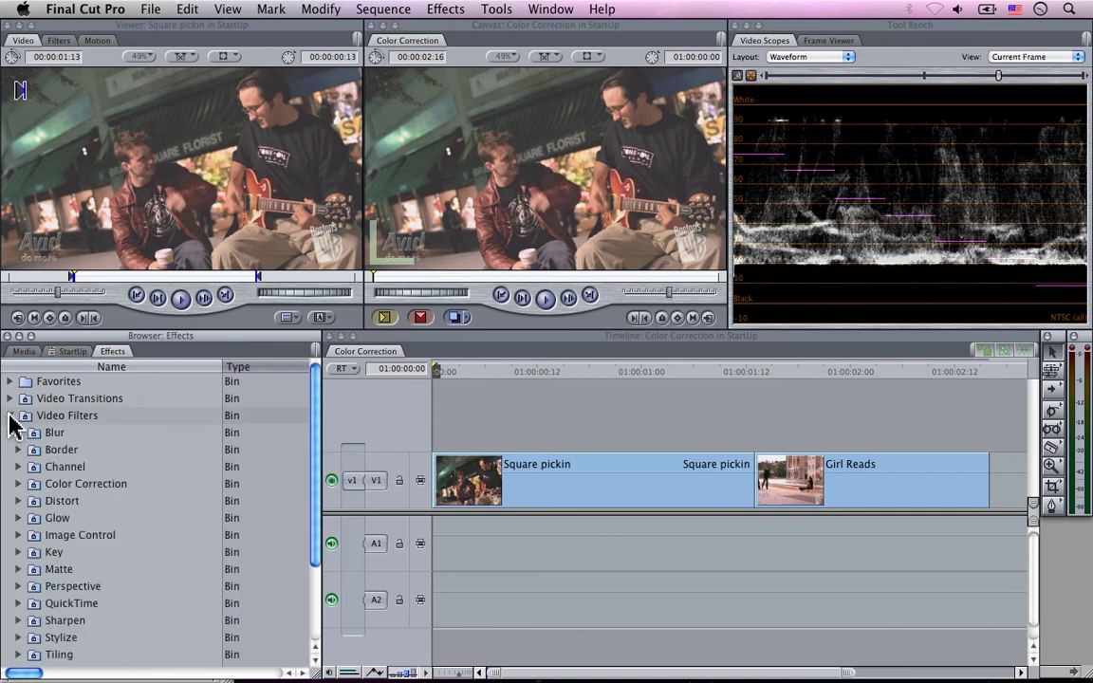
left_click(19, 483)
mouse_move(47, 535)
left_mouse_down()
mouse_move(534, 506)
mouse_move(606, 480)
left_mouse_up()
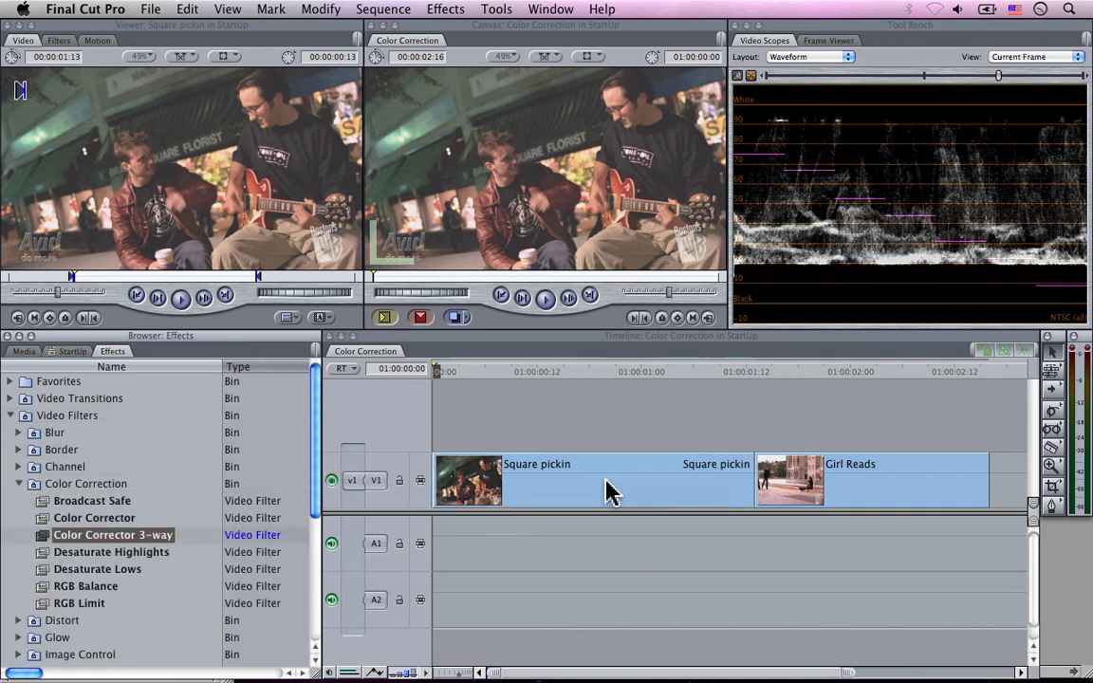
double_click(607, 491)
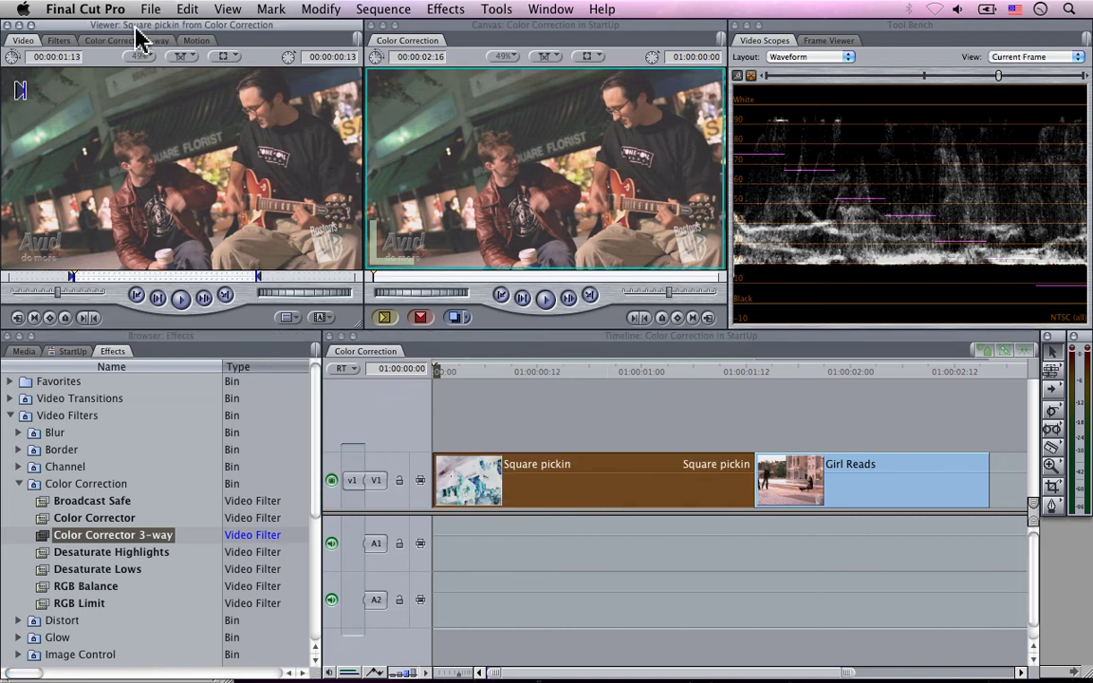
- Apply Auto Contrast in the 3-way corrector, toggling the filter off and on twice to compare
left_click(133, 41)
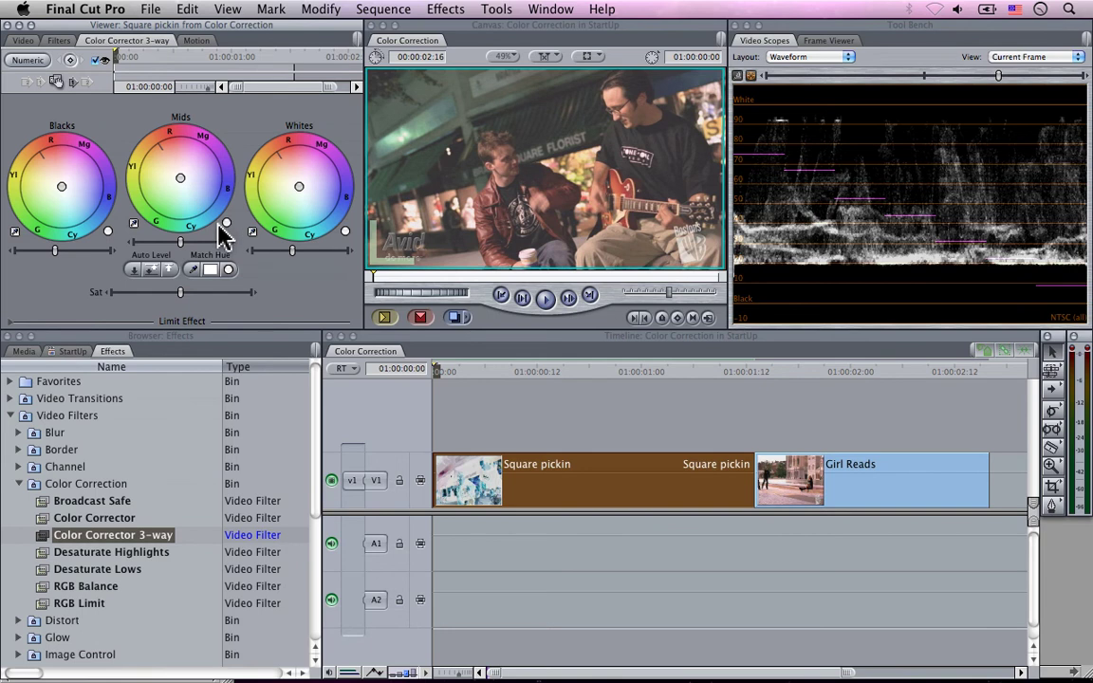
left_click(153, 270)
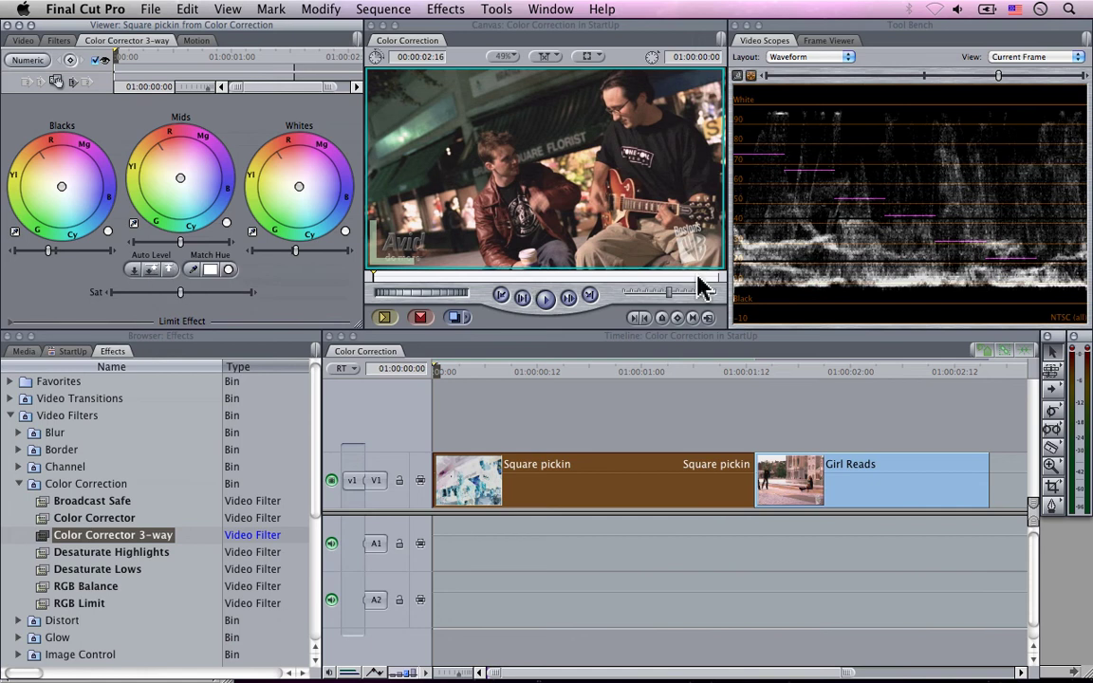
left_click(99, 59)
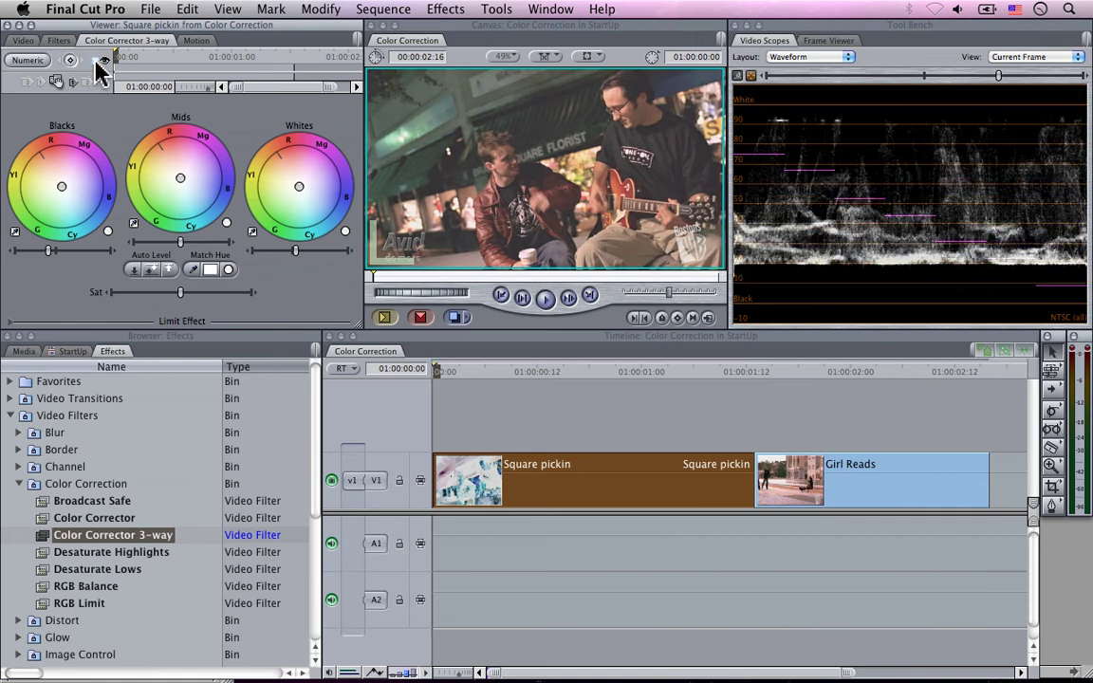
left_click(99, 60)
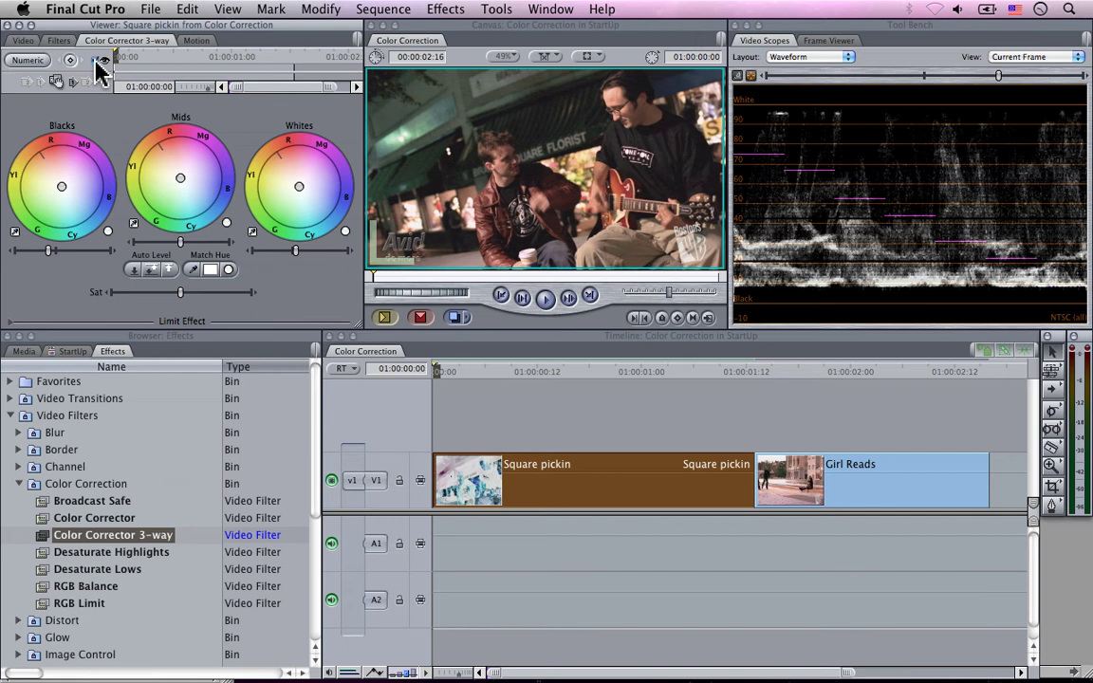
left_click(99, 60)
left_click(99, 60)
left_click(841, 43)
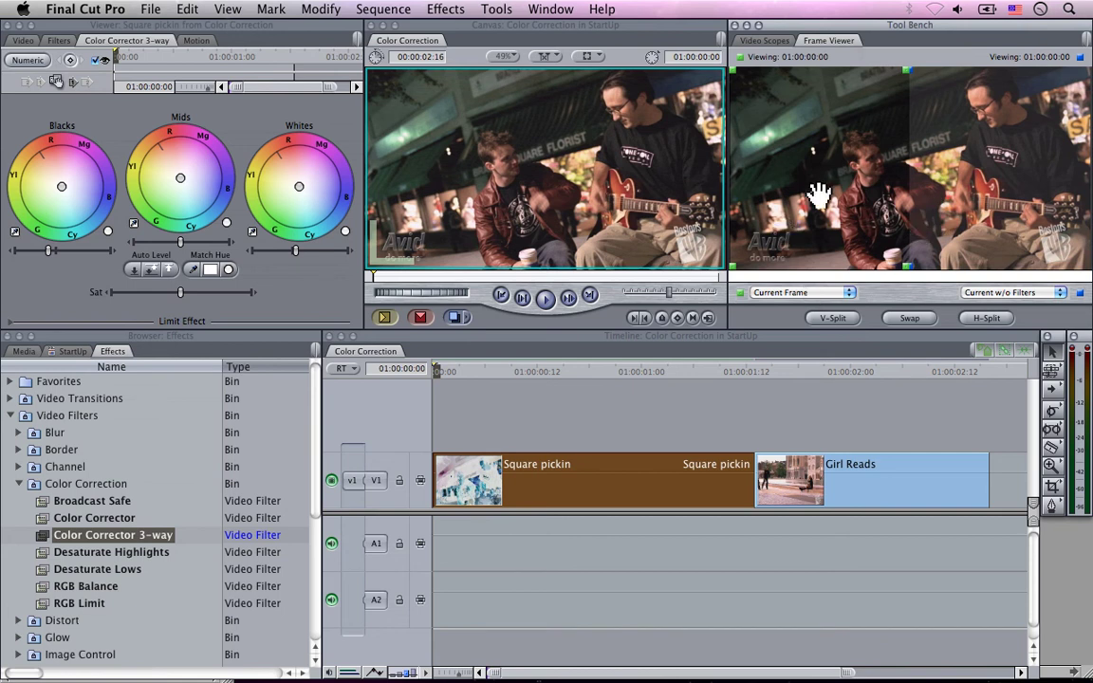
left_click(1017, 305)
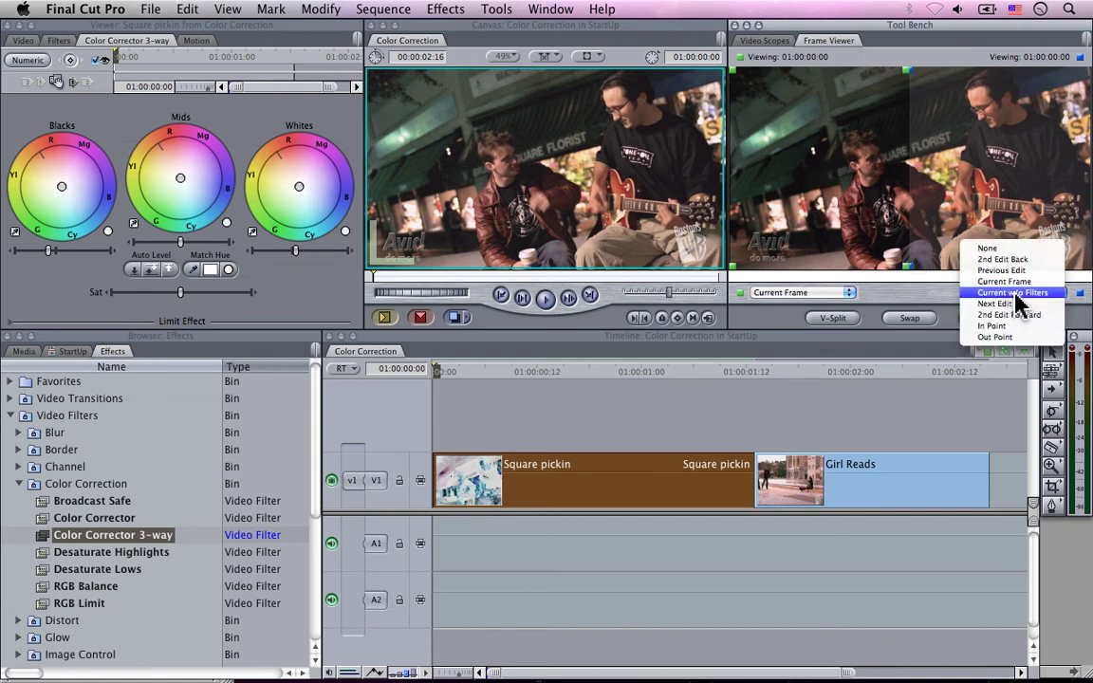
left_click(940, 305)
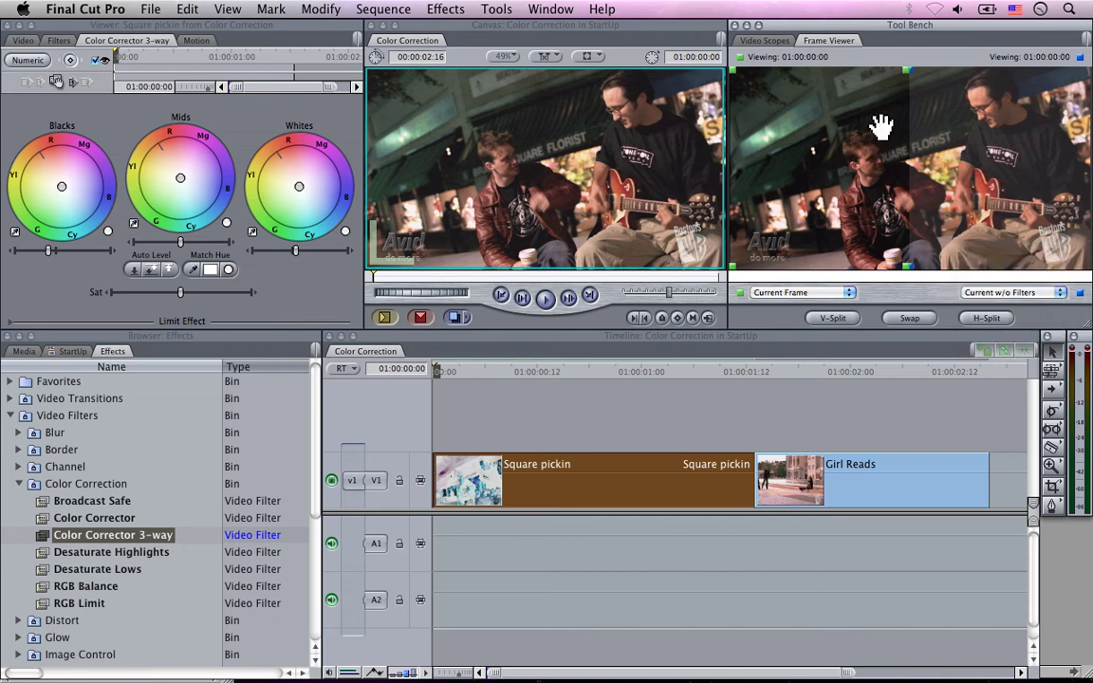
left_click(763, 41)
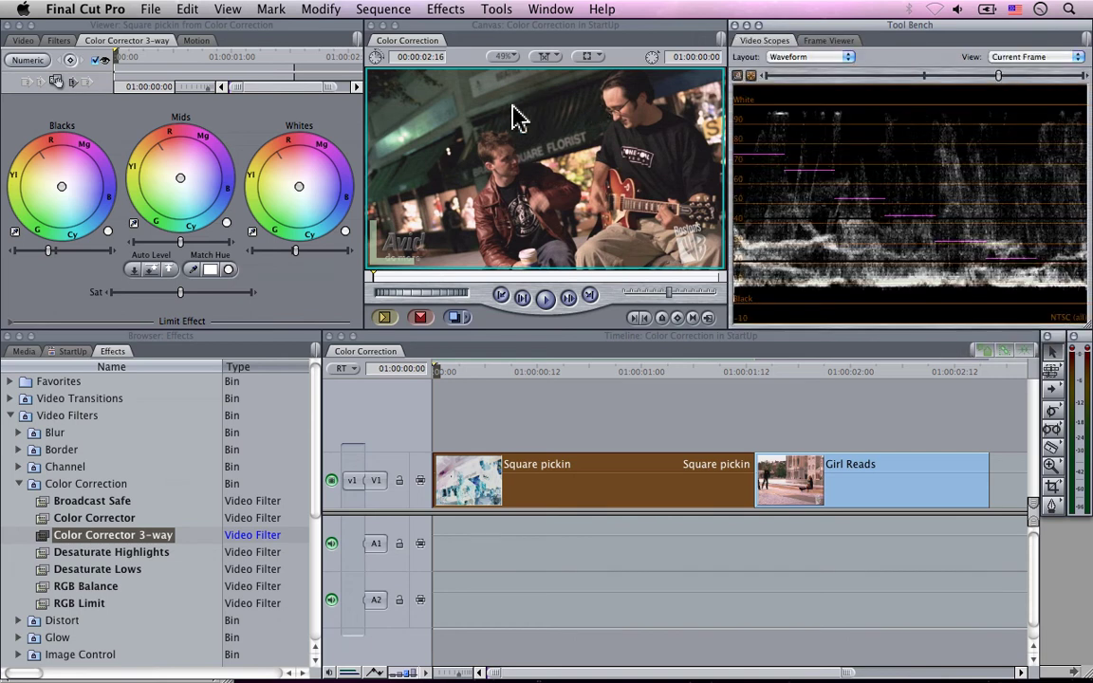
- Nudge the Blacks level slider down and the Whites level slider up, then toggle the filter to compare
left_click(228, 222)
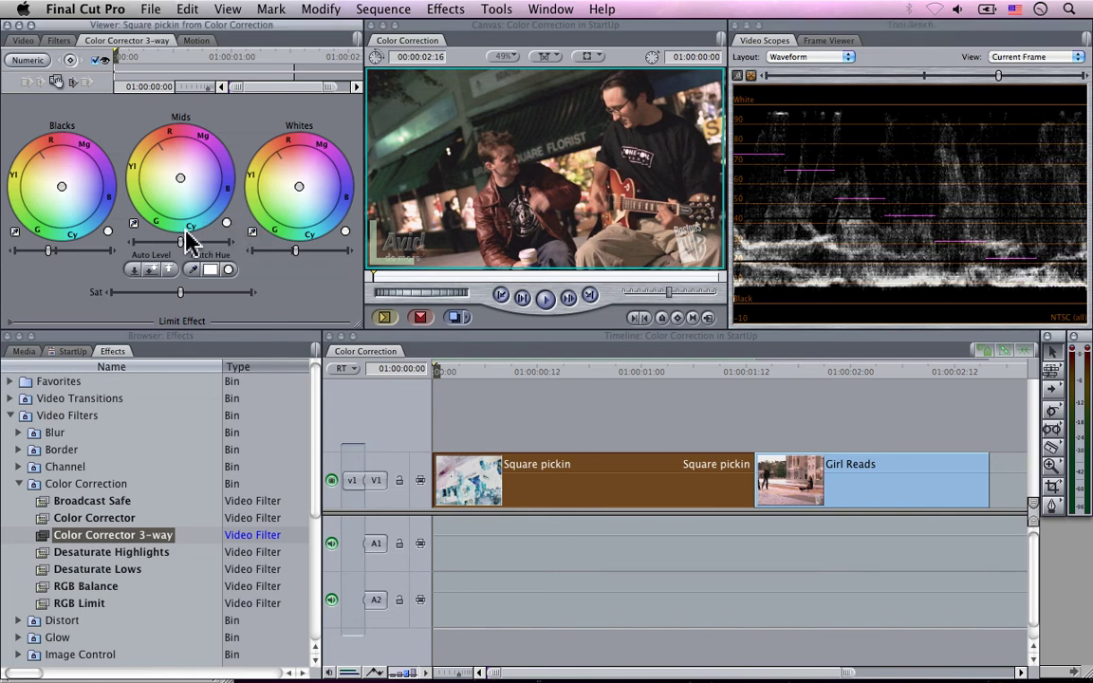
left_click(108, 232)
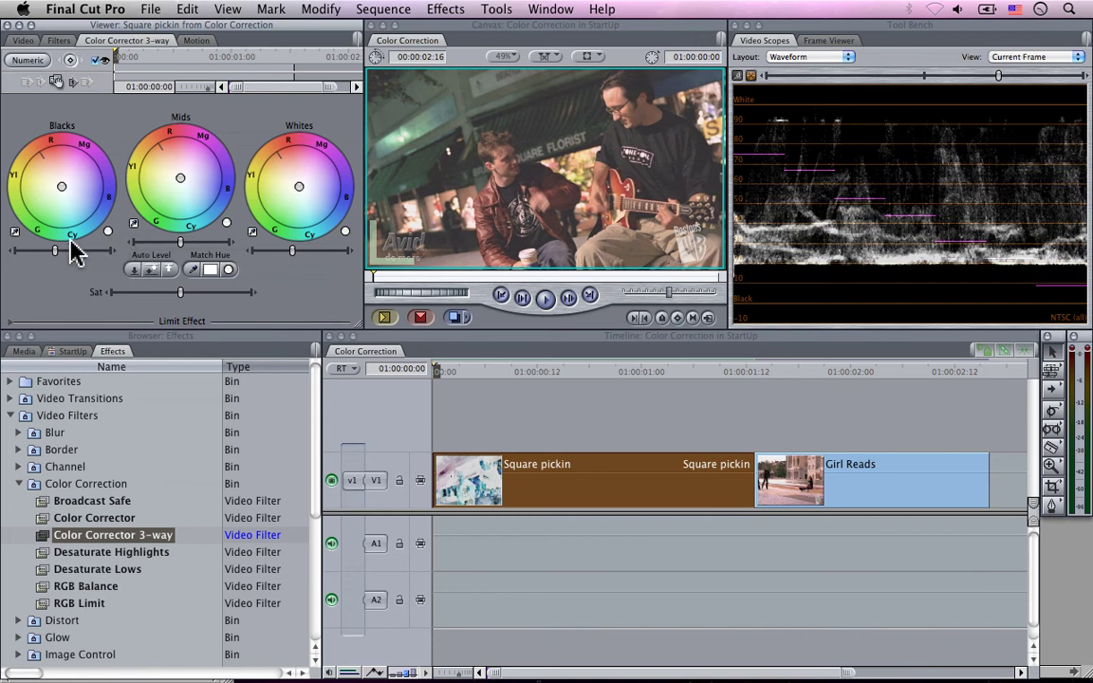
left_click_drag(53, 249, 44, 252)
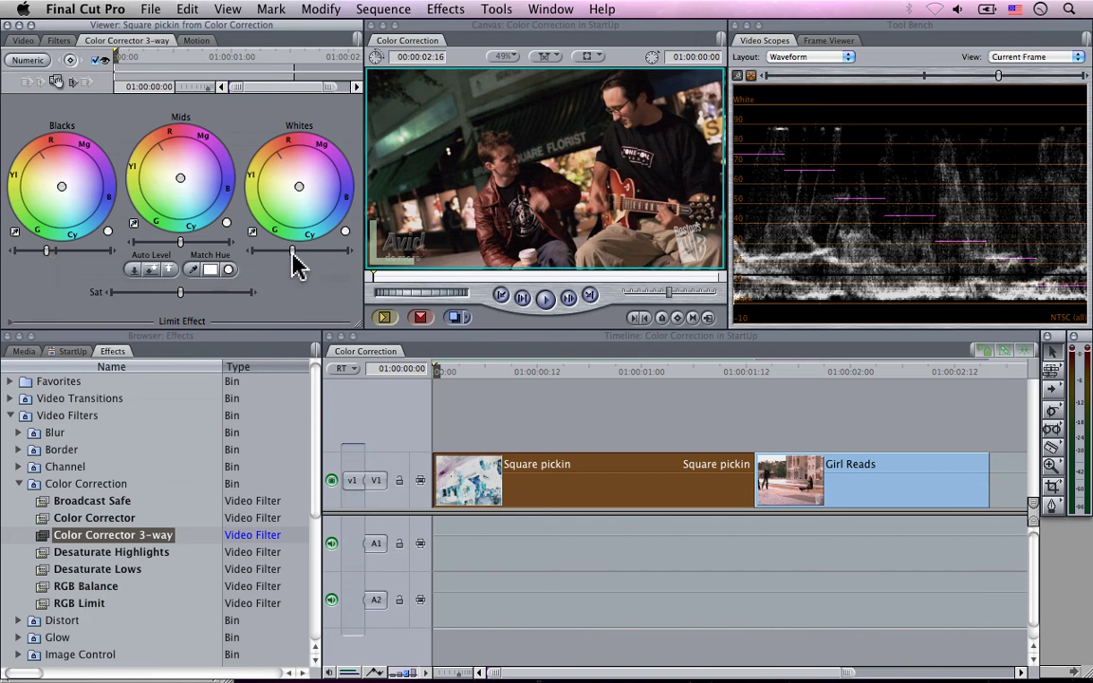
left_click_drag(292, 254, 295, 255)
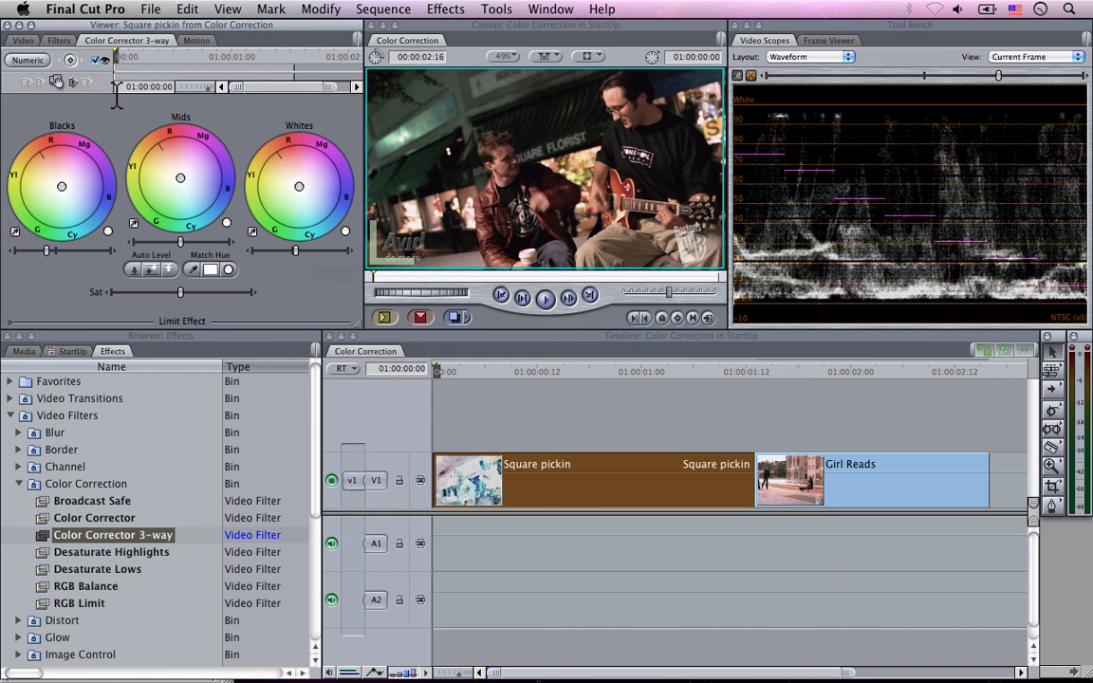
left_click(96, 61)
- Compare corrected and uncorrected frames in the Frame Viewer and waveform, then switch to Avid Media Composer
left_click(95, 61)
left_click(96, 60)
left_click(97, 60)
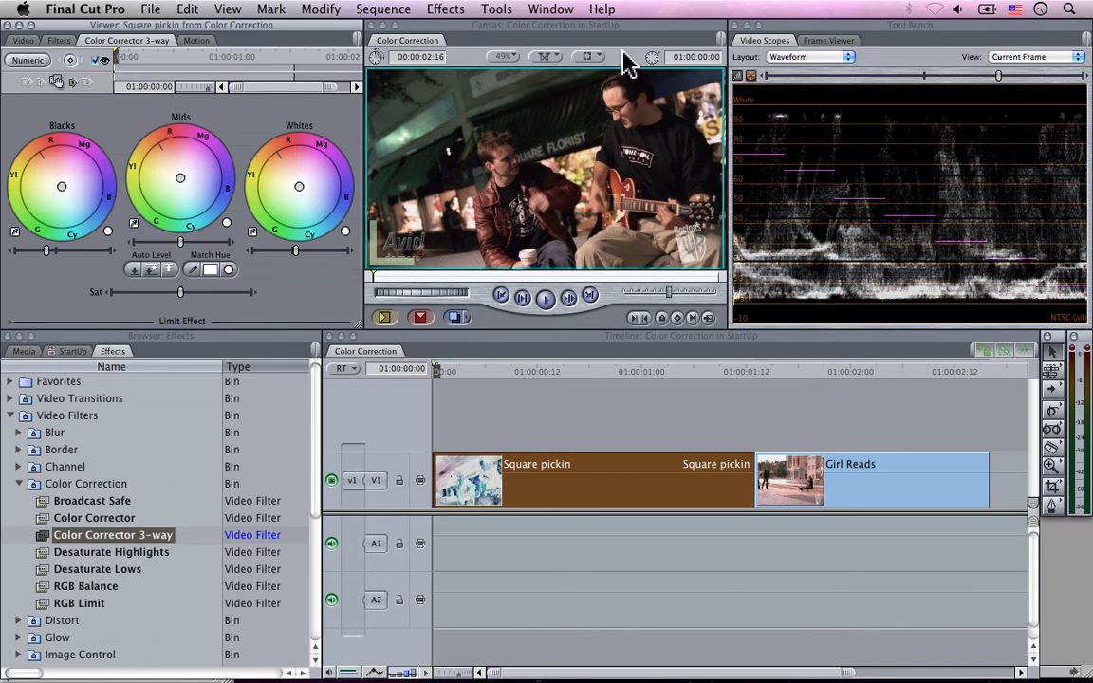
left_click(841, 44)
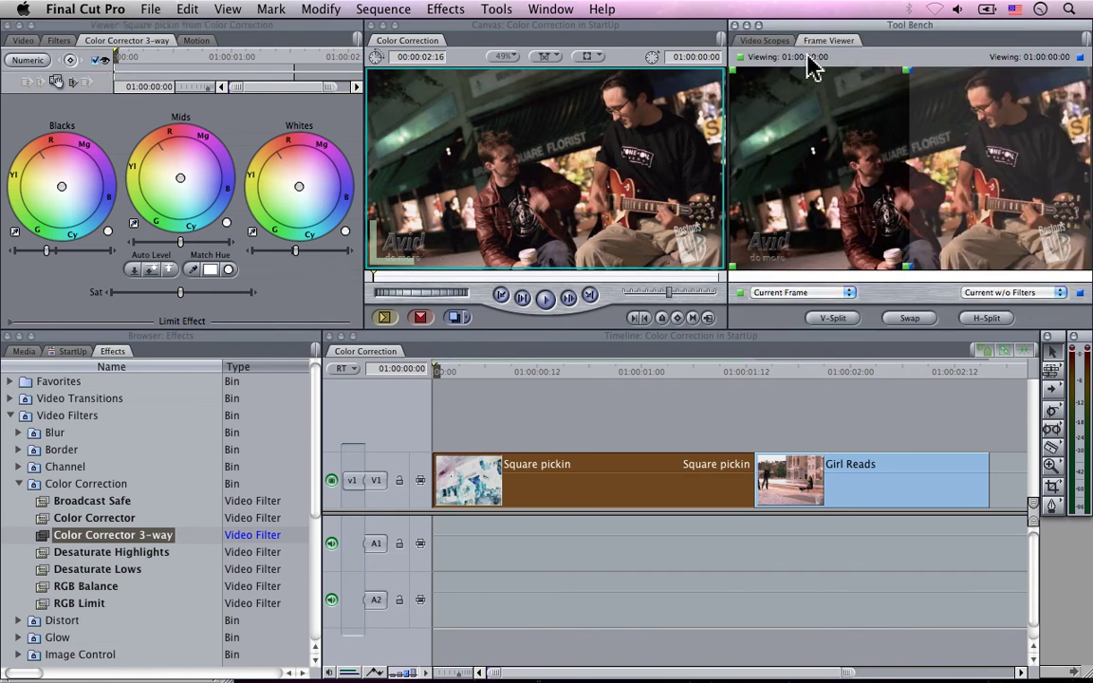
left_click(769, 41)
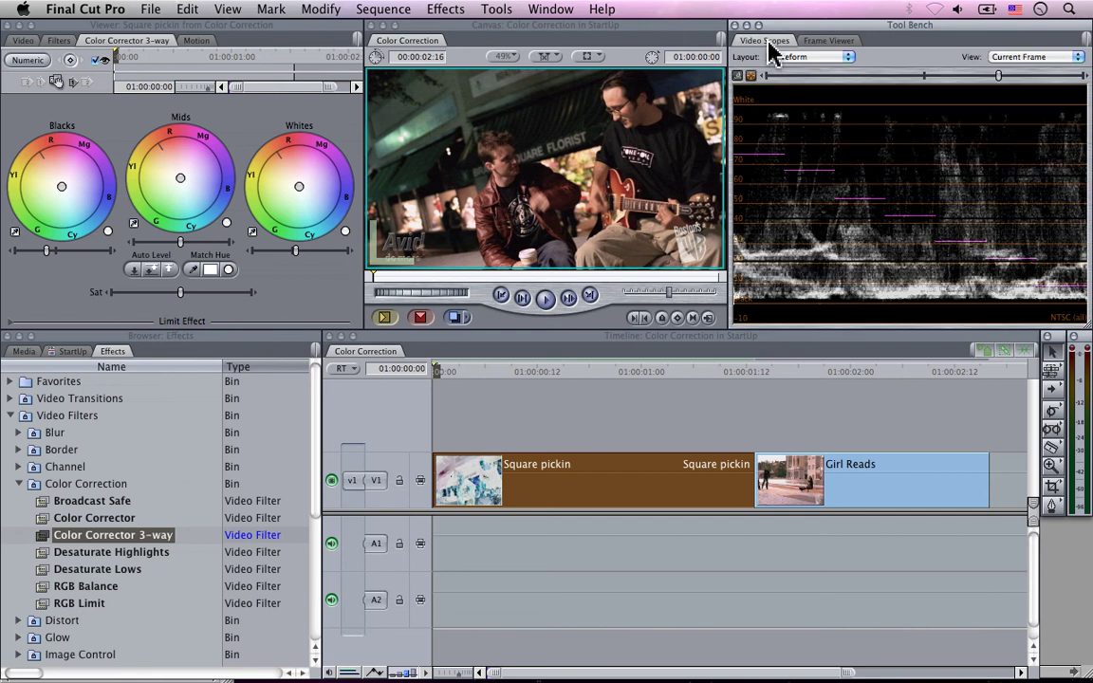
key("super+Tab")
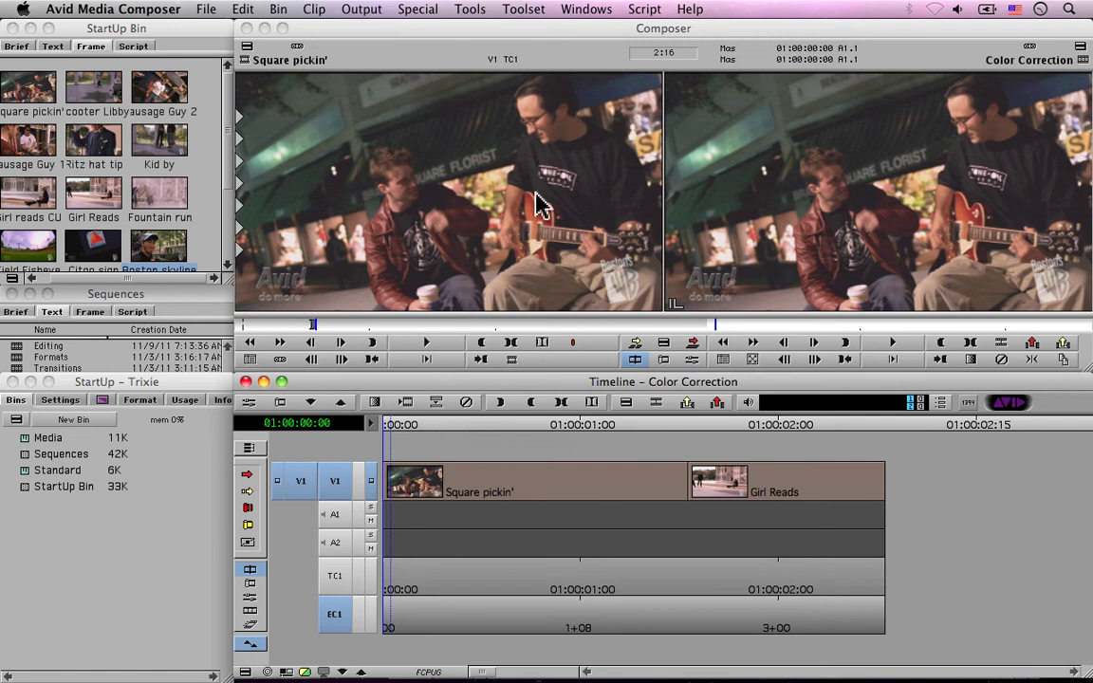
- Switch Media Composer to the Toolset > Color Correction workspace
left_click(542, 11)
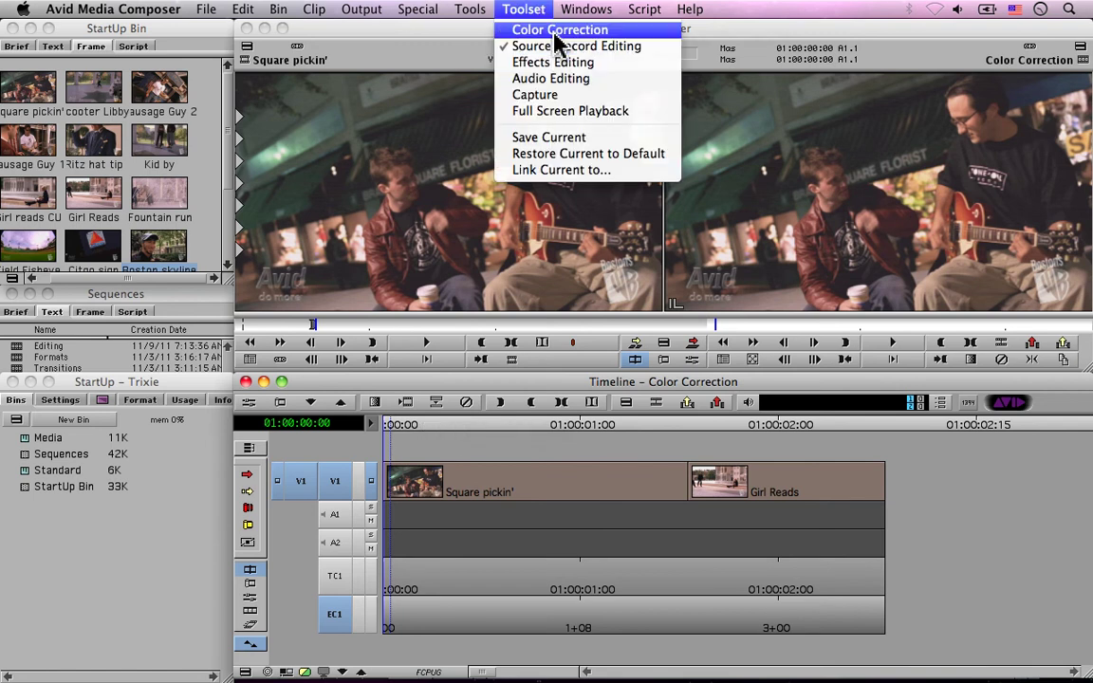
left_click(557, 38)
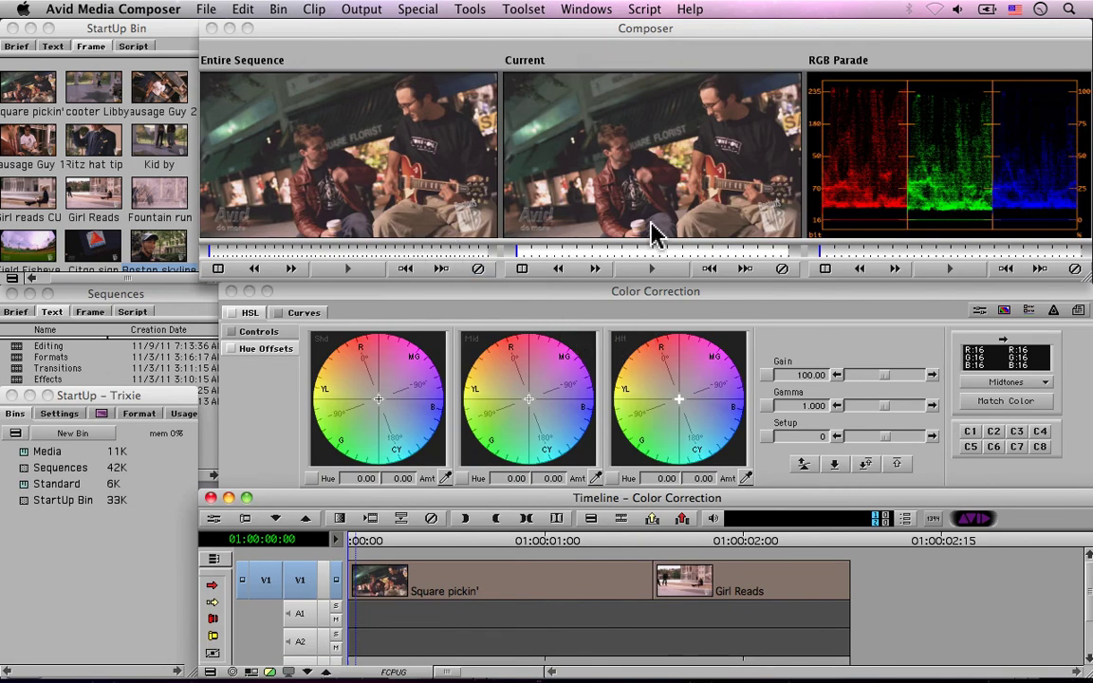
- Set the third monitor to Quad Display, then change it to Y Waveform
left_click(861, 68)
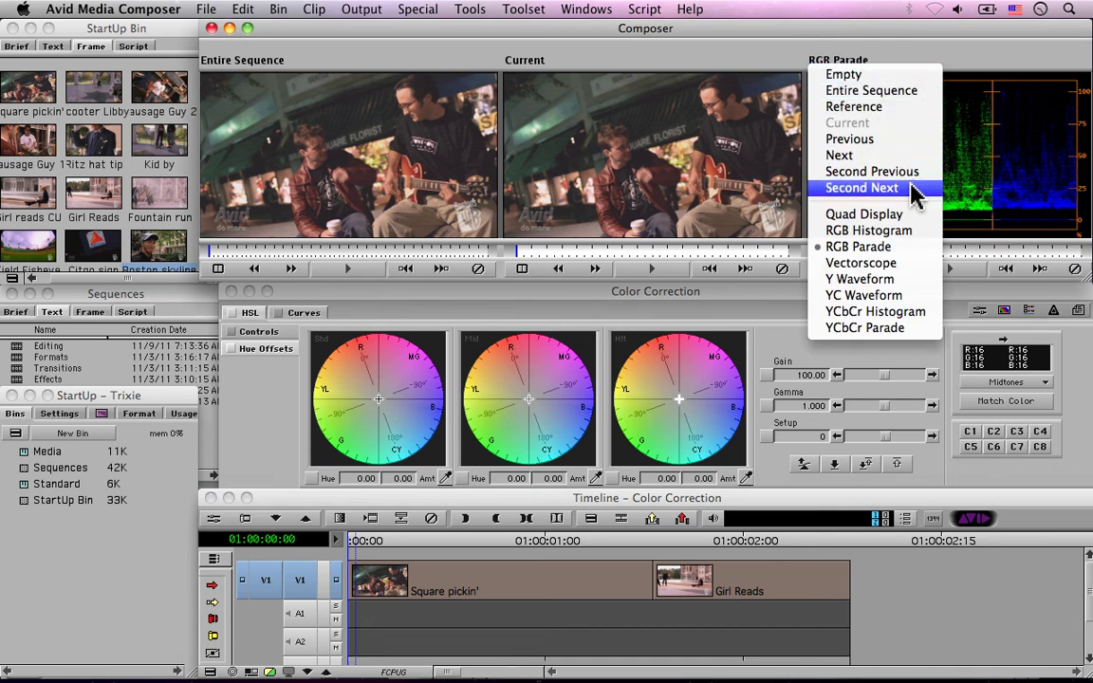
left_click(920, 220)
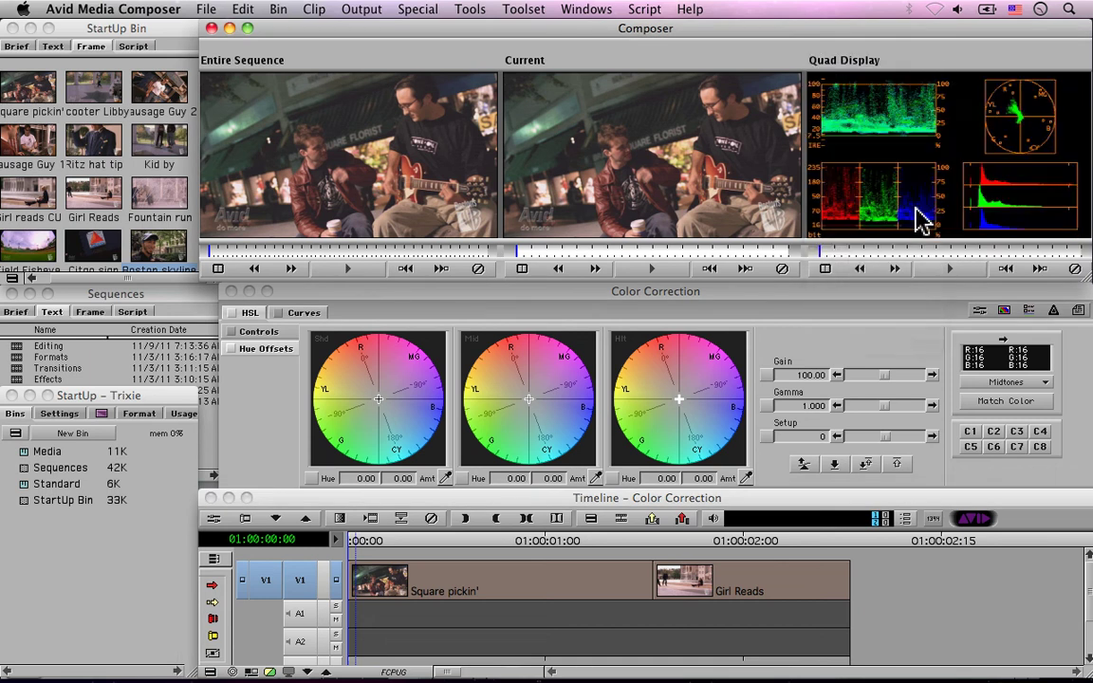
left_click(863, 70)
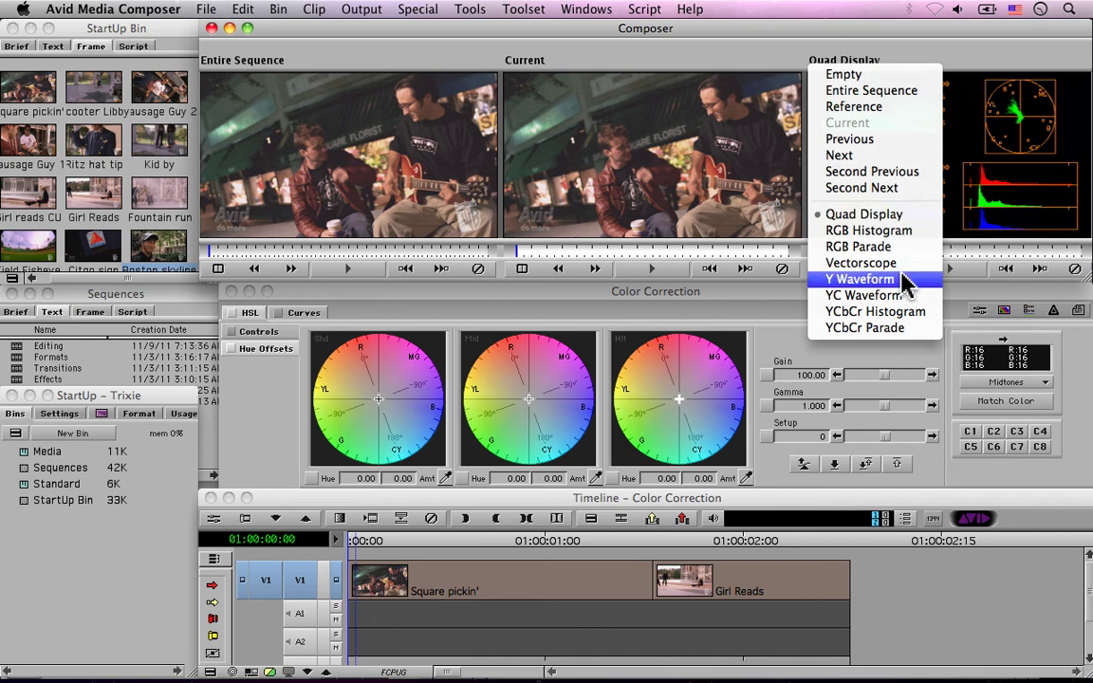
left_click(904, 281)
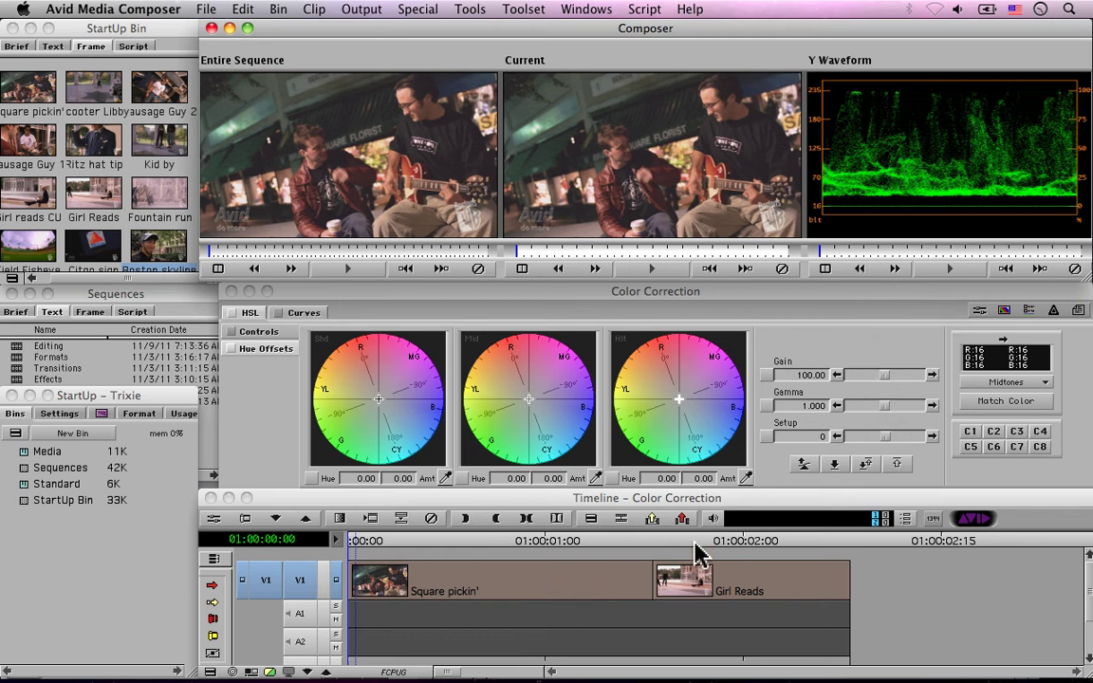
- Apply Auto Contrast to Square pickin' (Gain 105.29, Setup -16), then bypass it to see the original
left_click(865, 464)
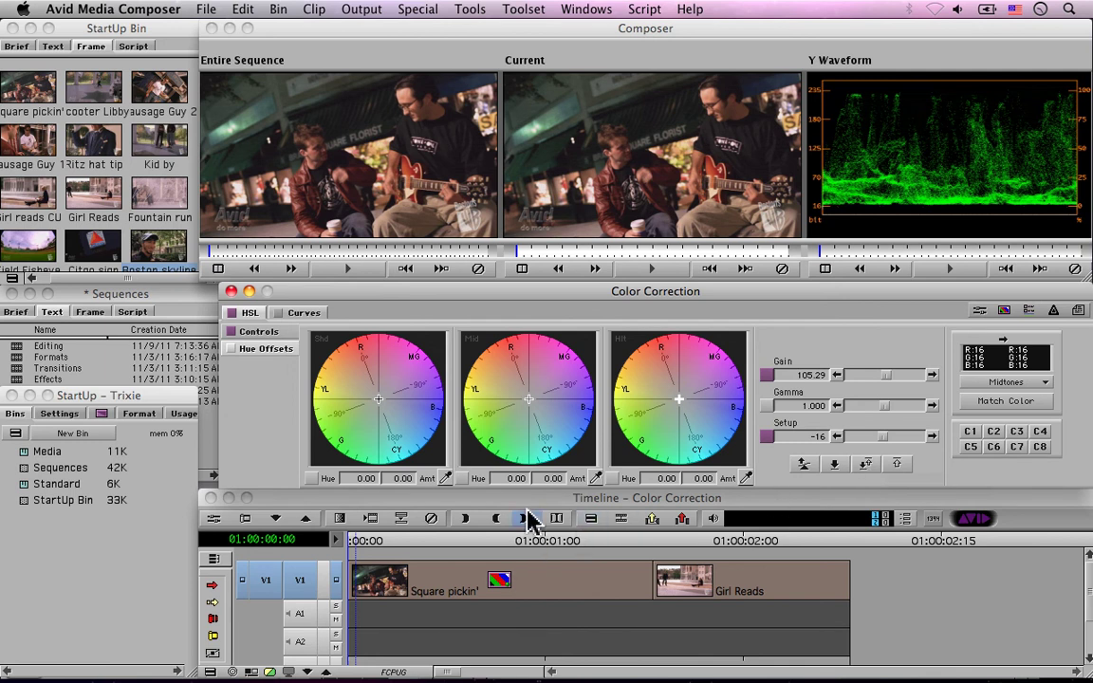
left_click(234, 313)
- Toggle the HSL correction bypass off and on to compare before and after
left_click(233, 313)
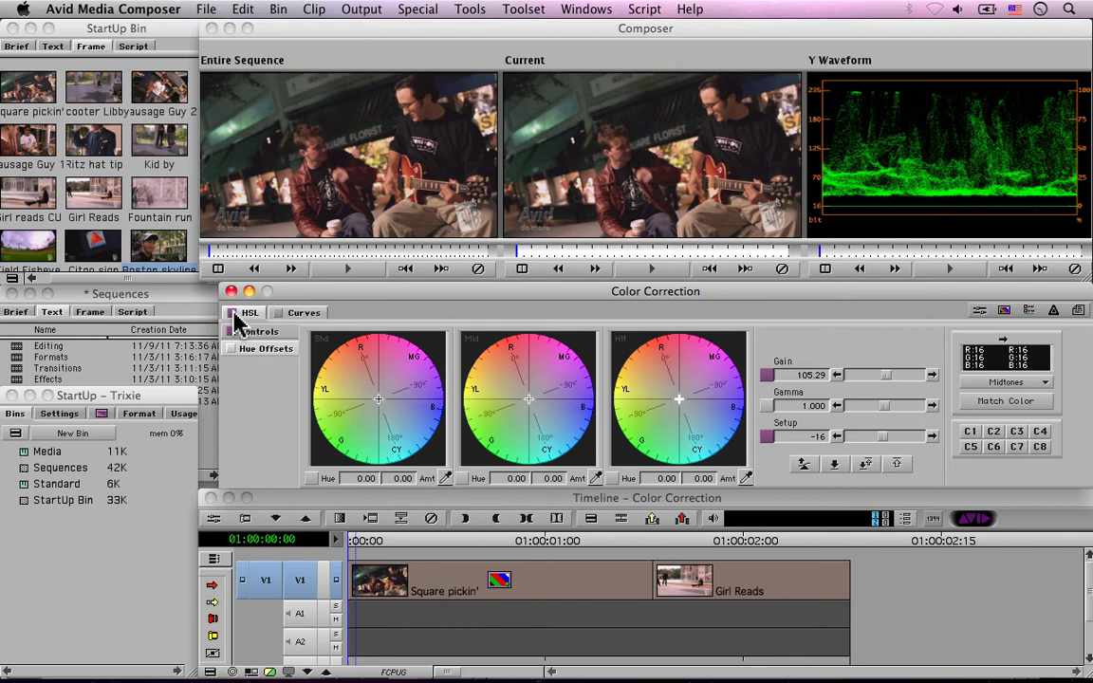
left_click(232, 313)
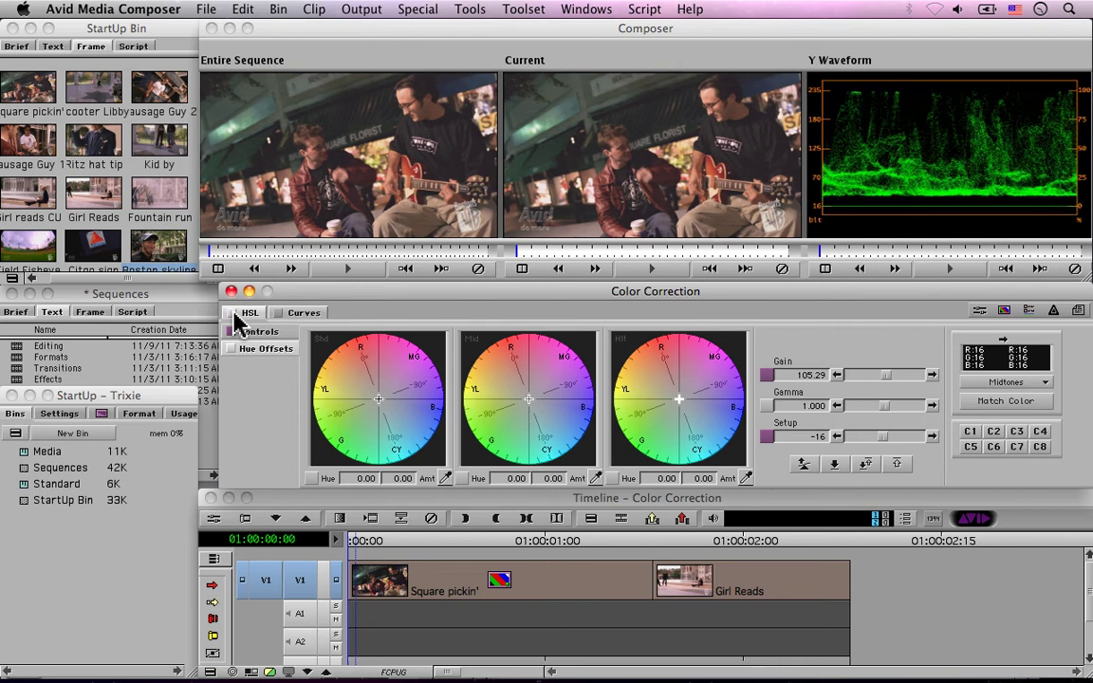
left_click(234, 314)
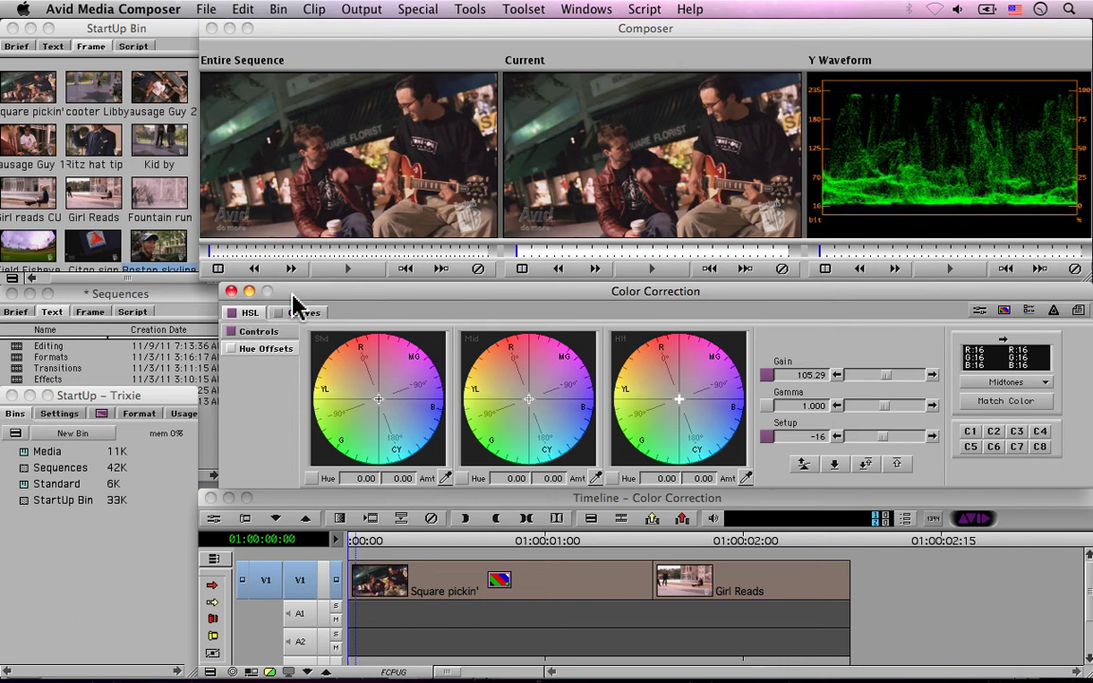
- Try the Dual Split before/after view, then reset the HSL Controls so Gain returns to 100.00
left_click(529, 269)
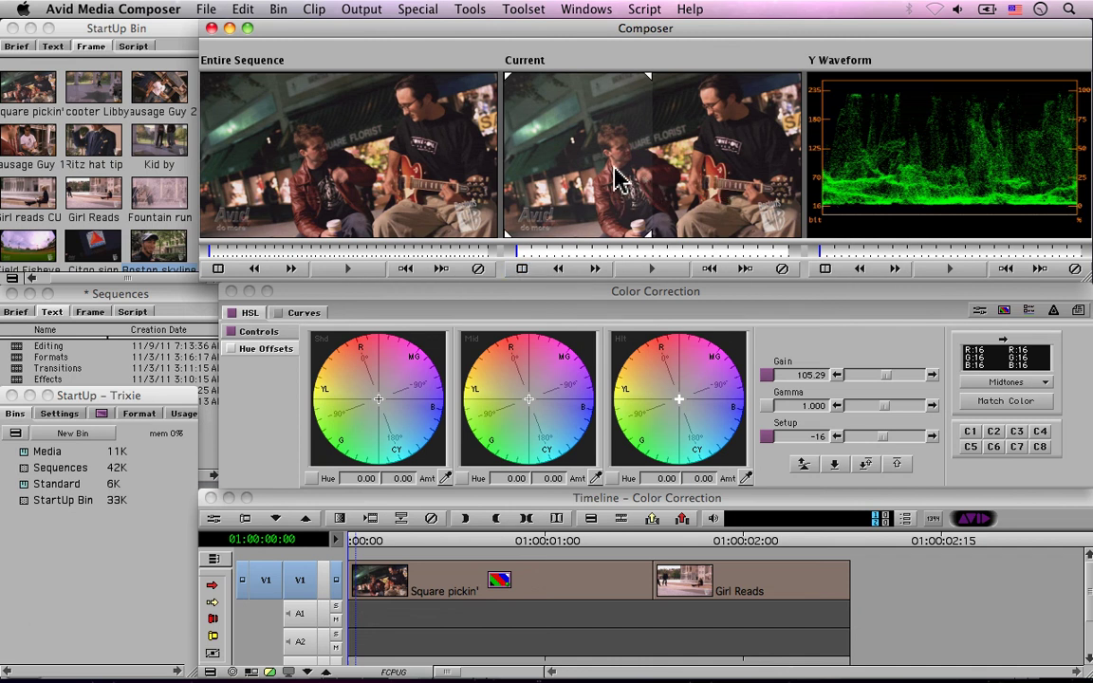
left_click(523, 272)
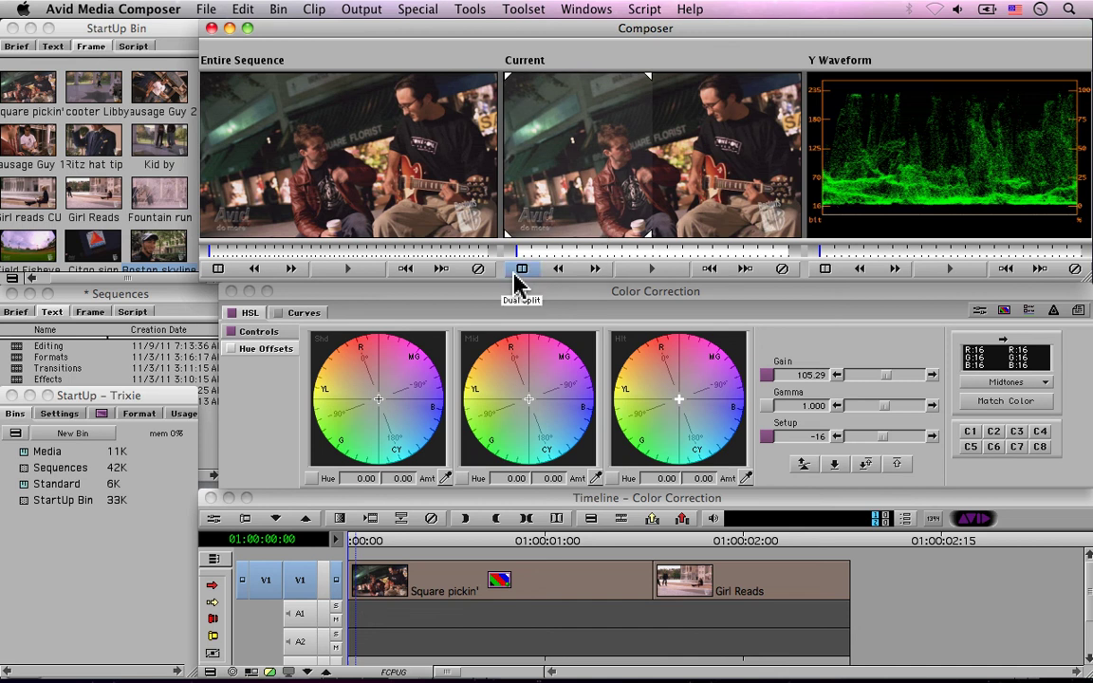
left_click(517, 272)
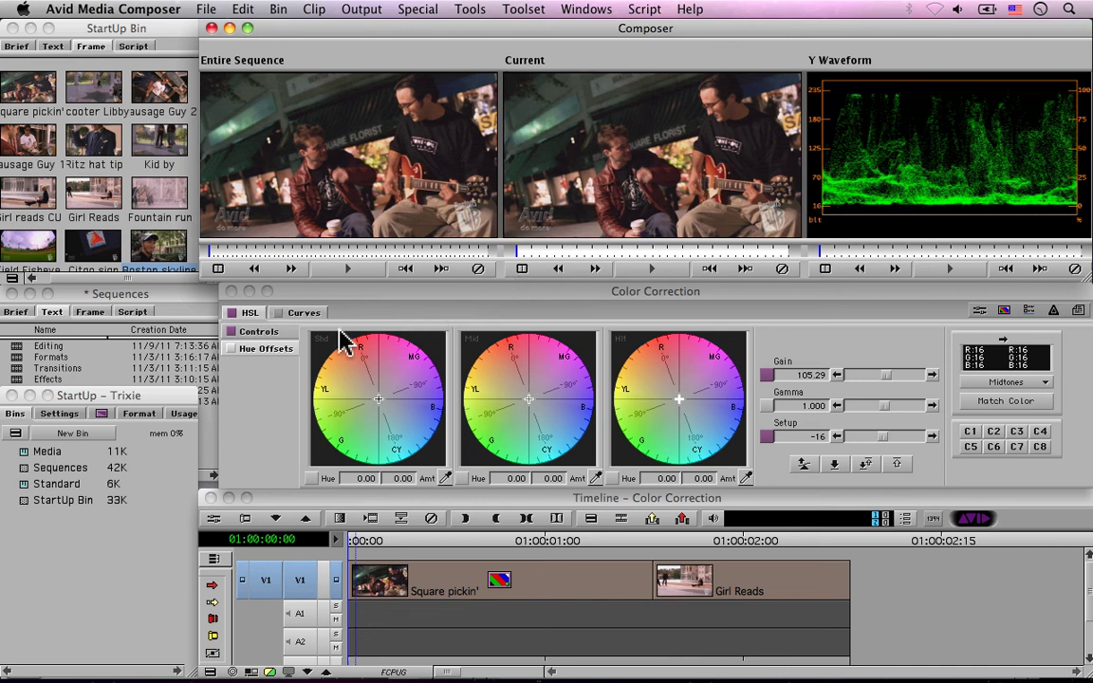
left_click(233, 323, "alt")
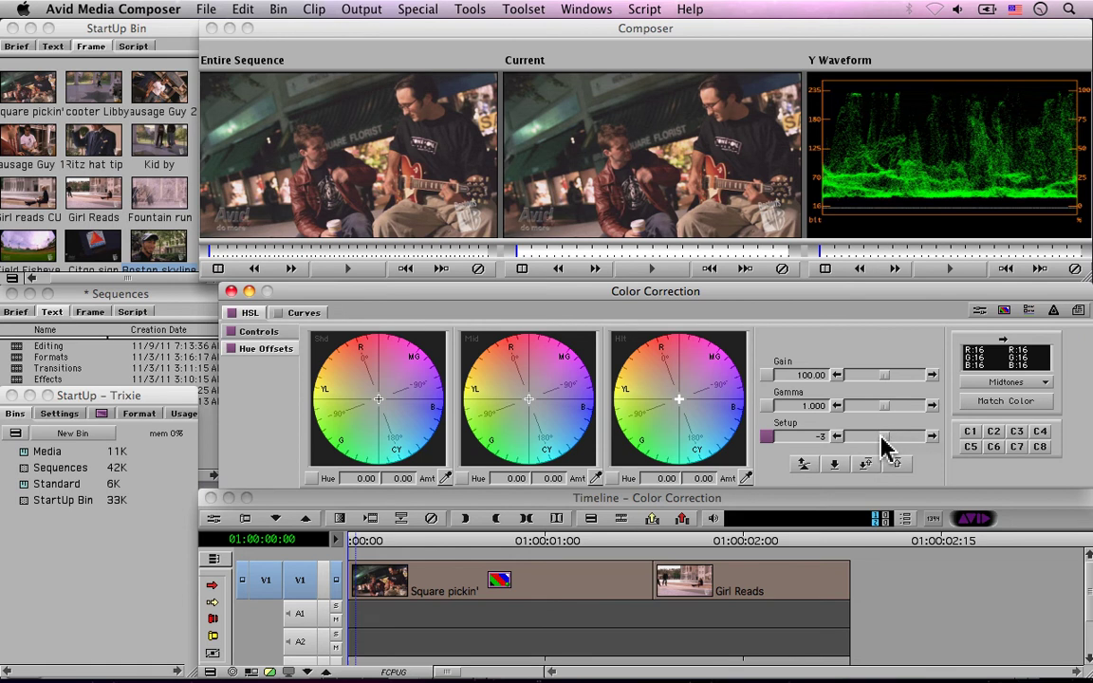
- Lower Setup to -16 and raise Gain to 106.87, toggling the correction to compare
left_click_drag(883, 446, 880, 448)
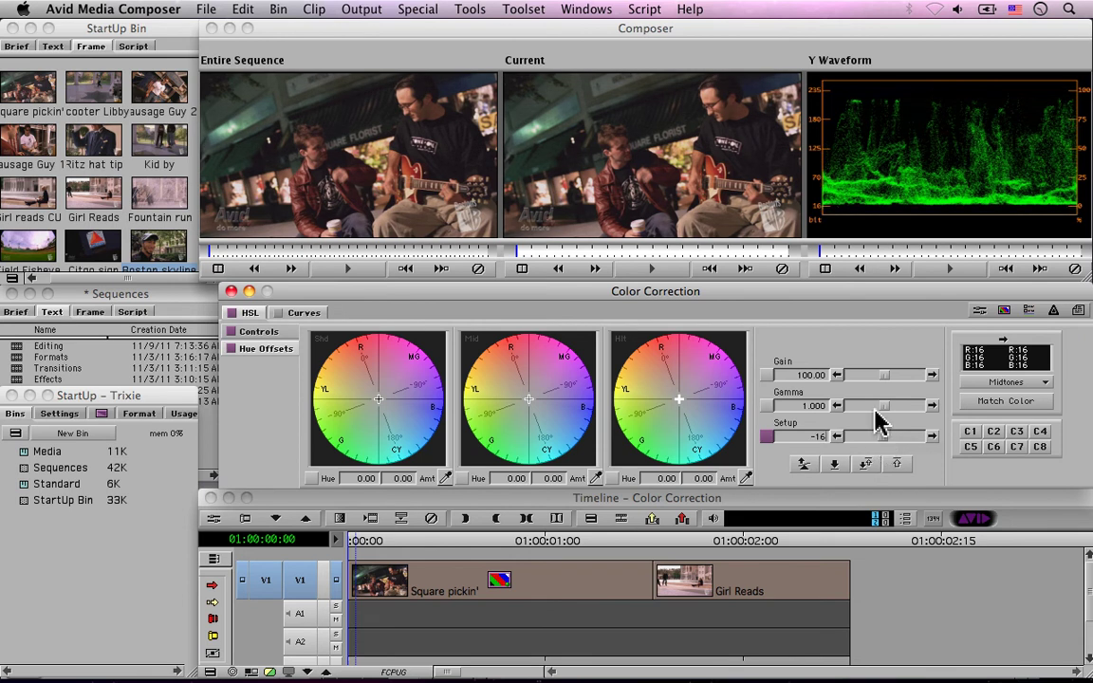
left_click(932, 376)
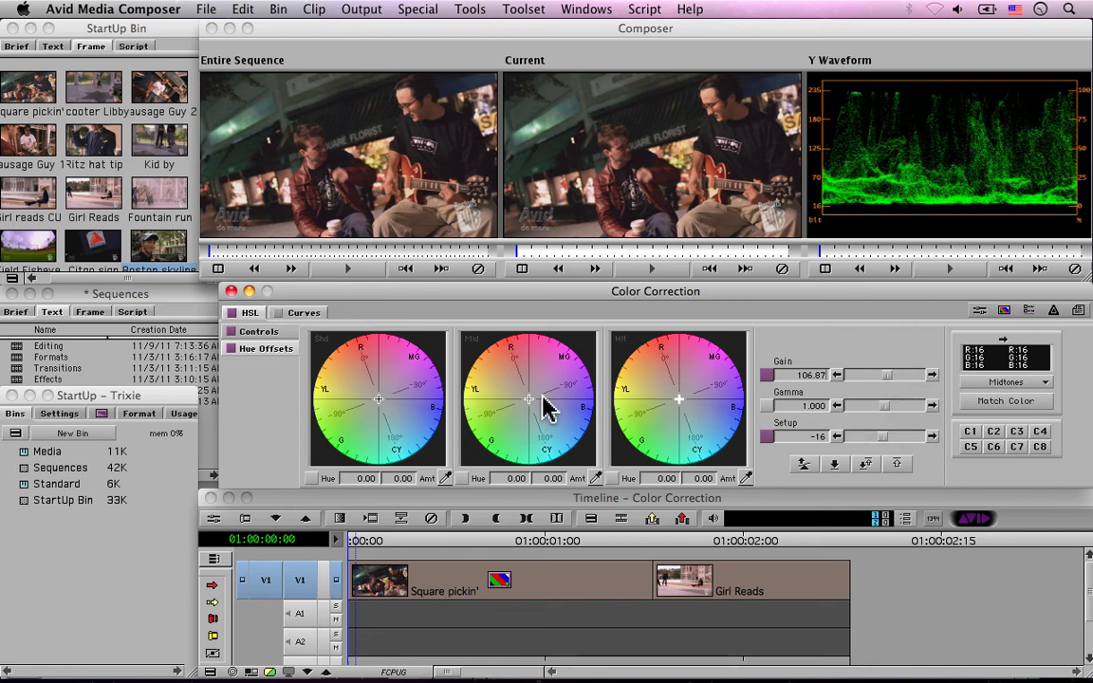
left_click(233, 314)
left_click(233, 314)
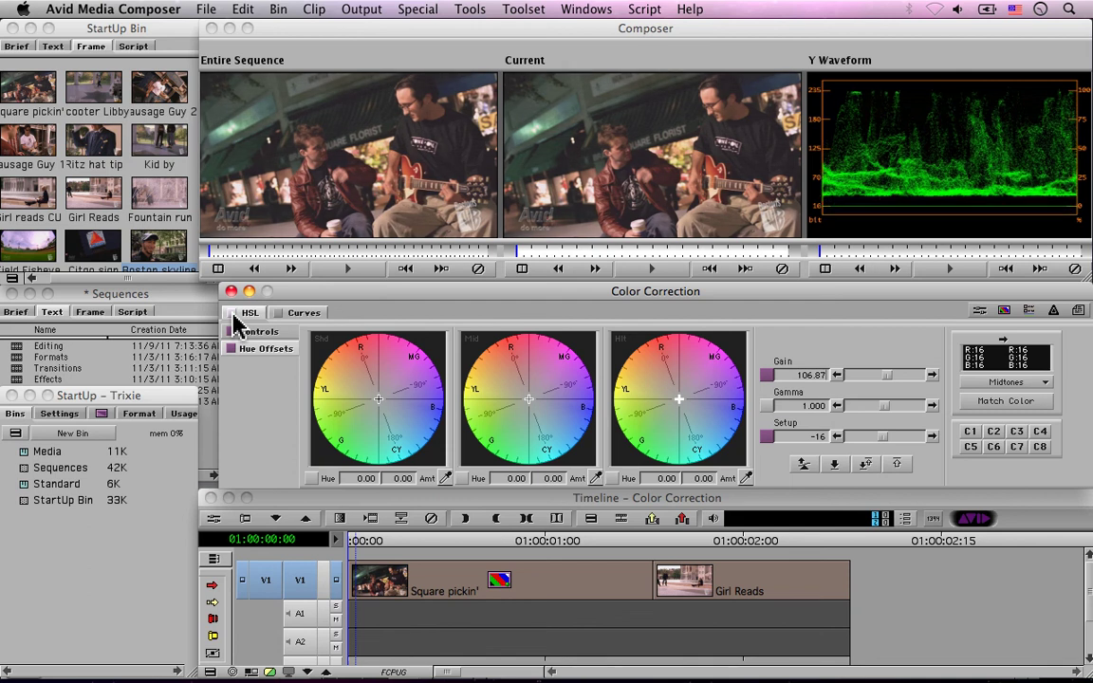
left_click(232, 314)
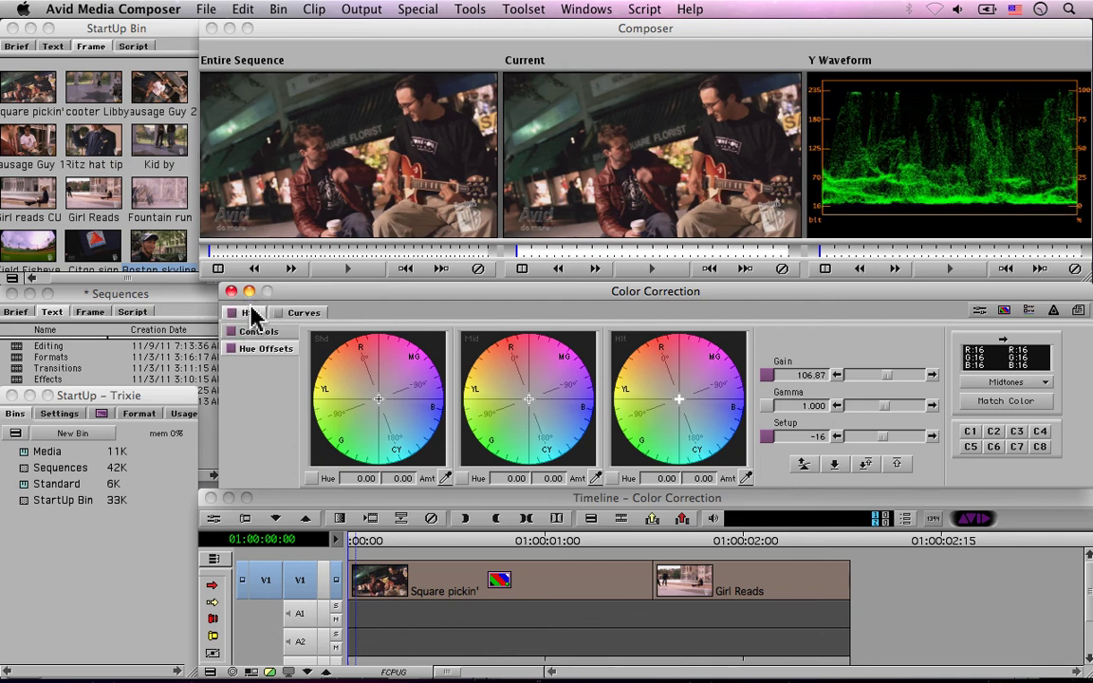
- Compare the corrected Square pickin' frame in Dual Split view, then turn the split off
left_click(523, 269)
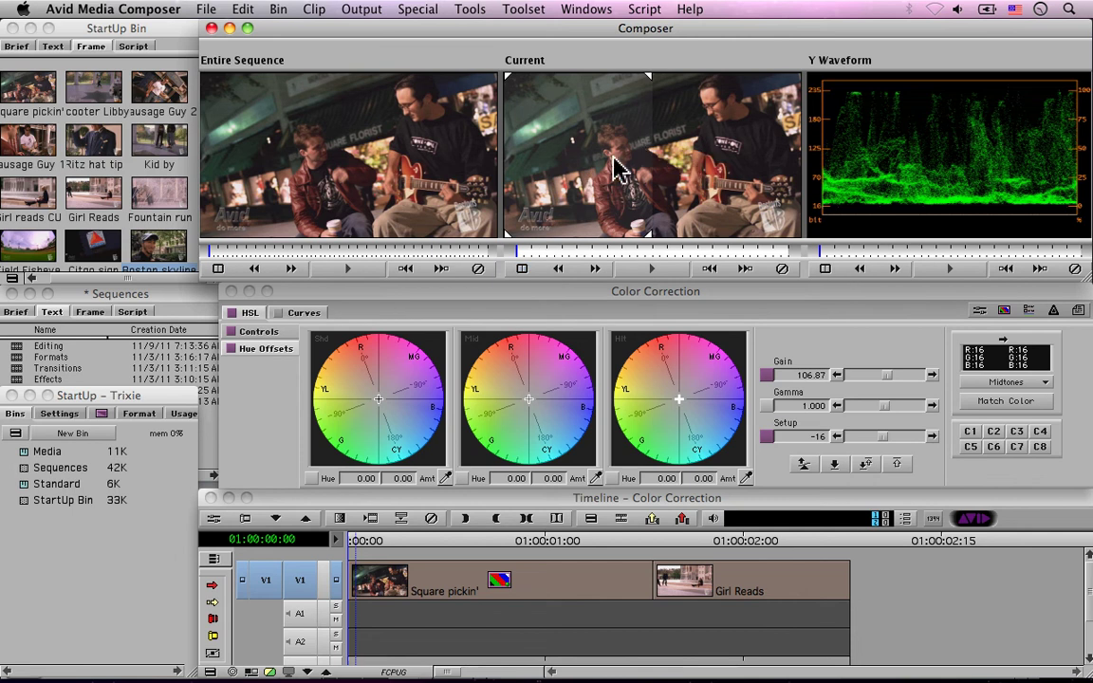
left_click(514, 267)
left_click(521, 269)
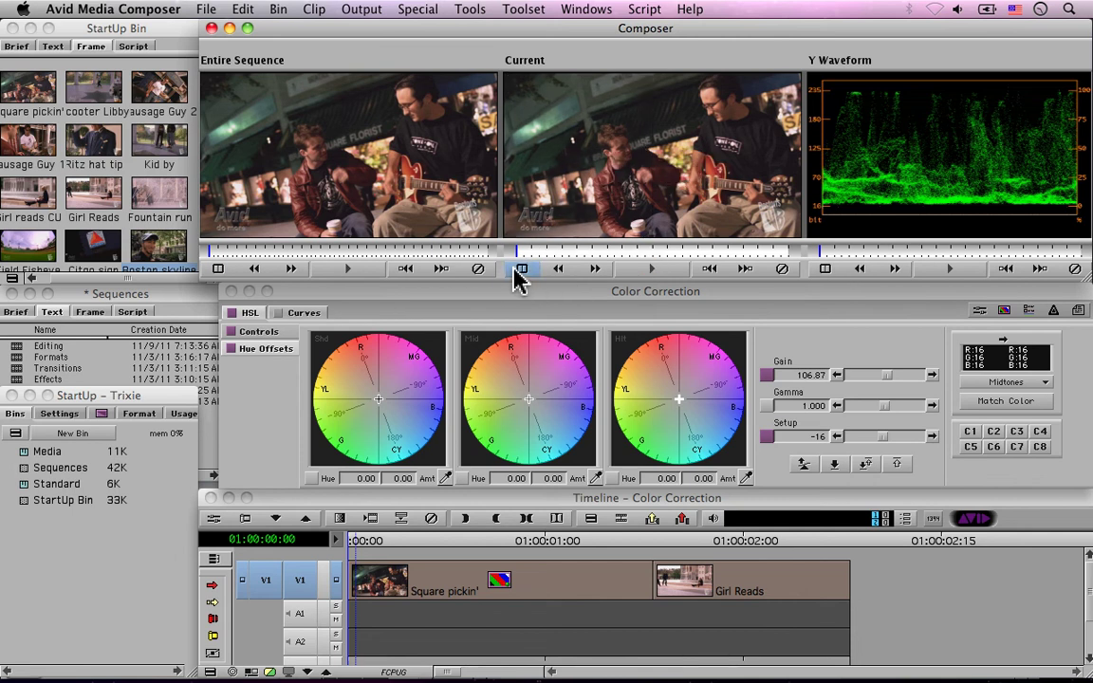
- Back in Final Cut Pro, park on Girl Reads and apply the Color Corrector 3-way filter to it
key("super+Tab")
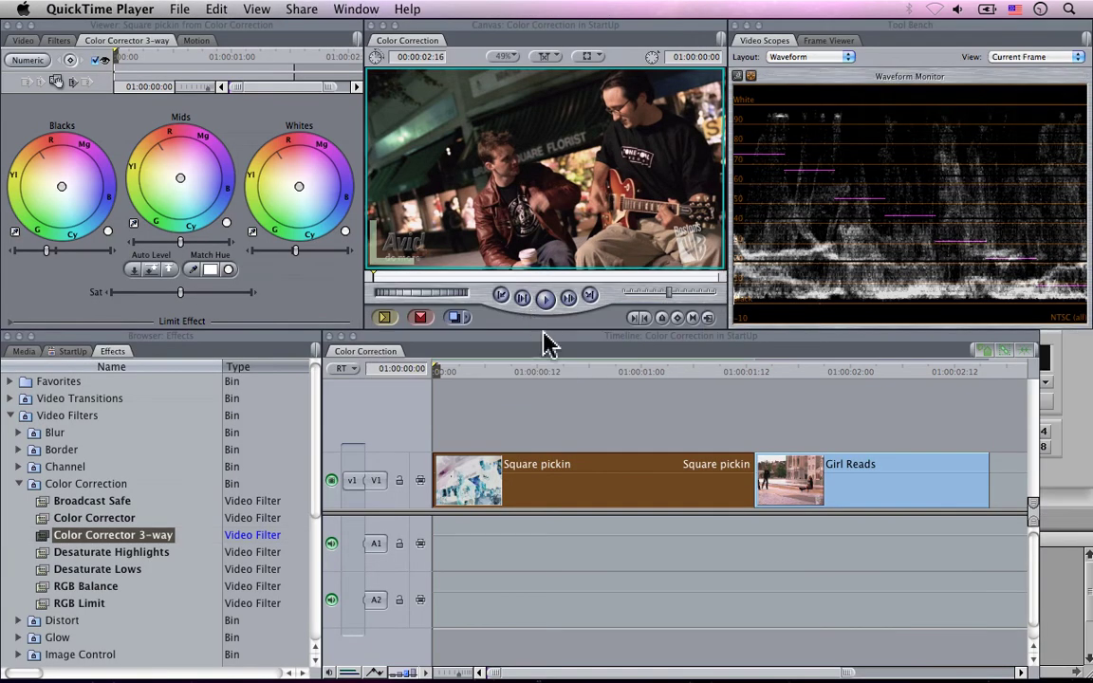
left_click_drag(560, 373, 773, 379)
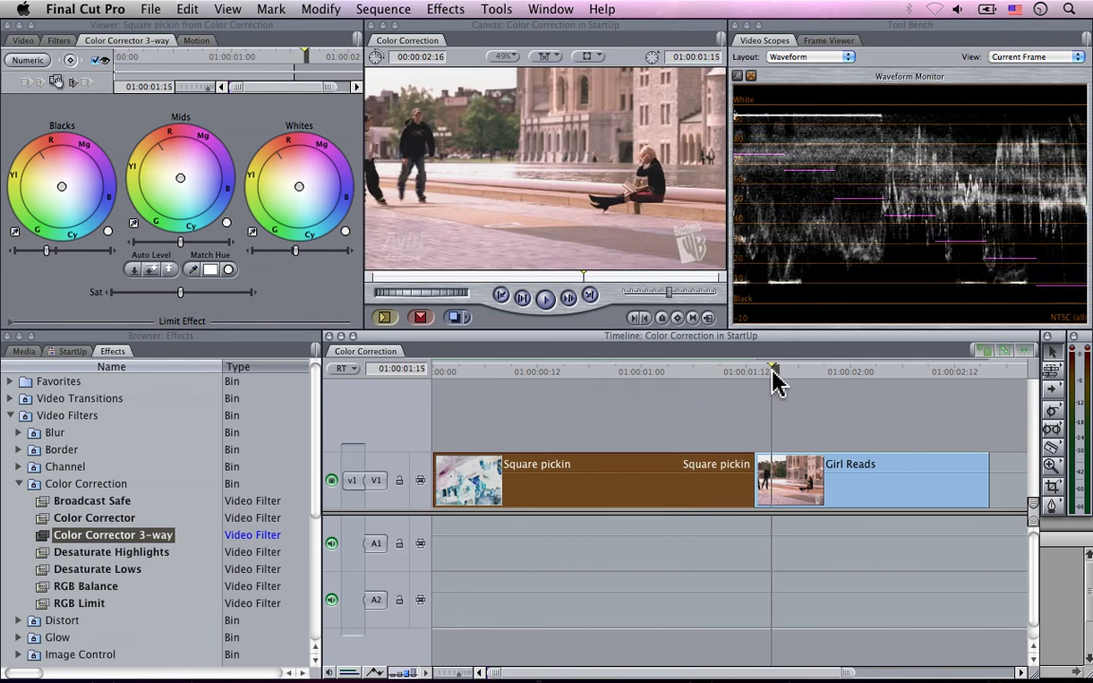
left_click(793, 429)
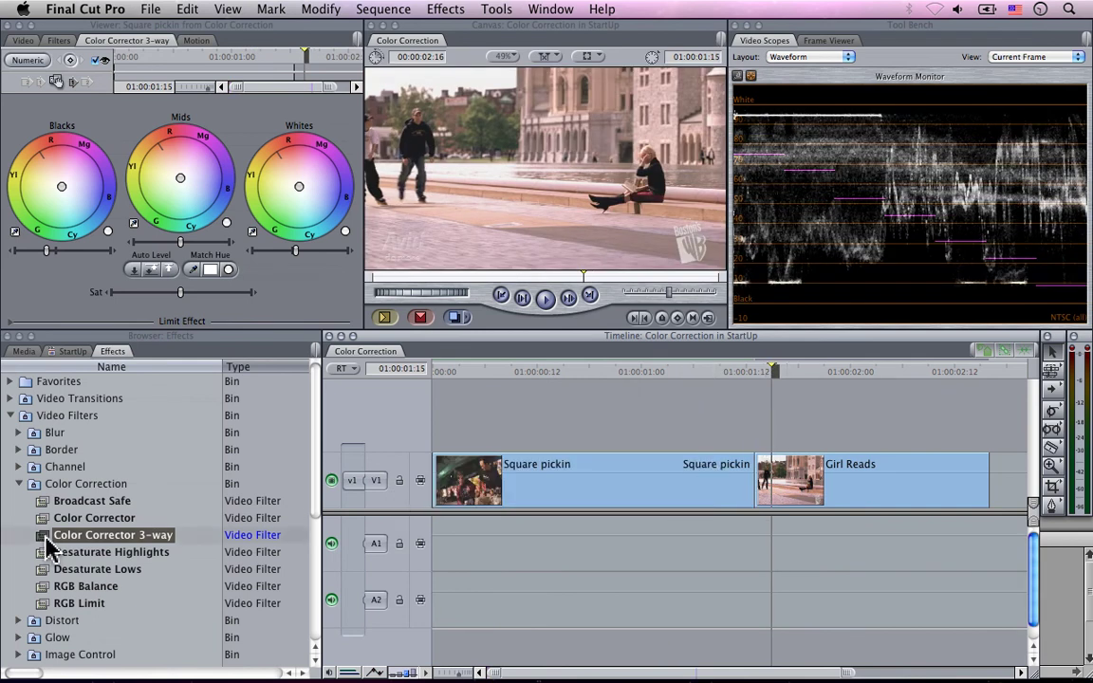
left_click_drag(50, 548, 873, 484)
- Open Girl Reads' 3-way corrector and switch the video scopes layout to Parade
double_click(925, 488)
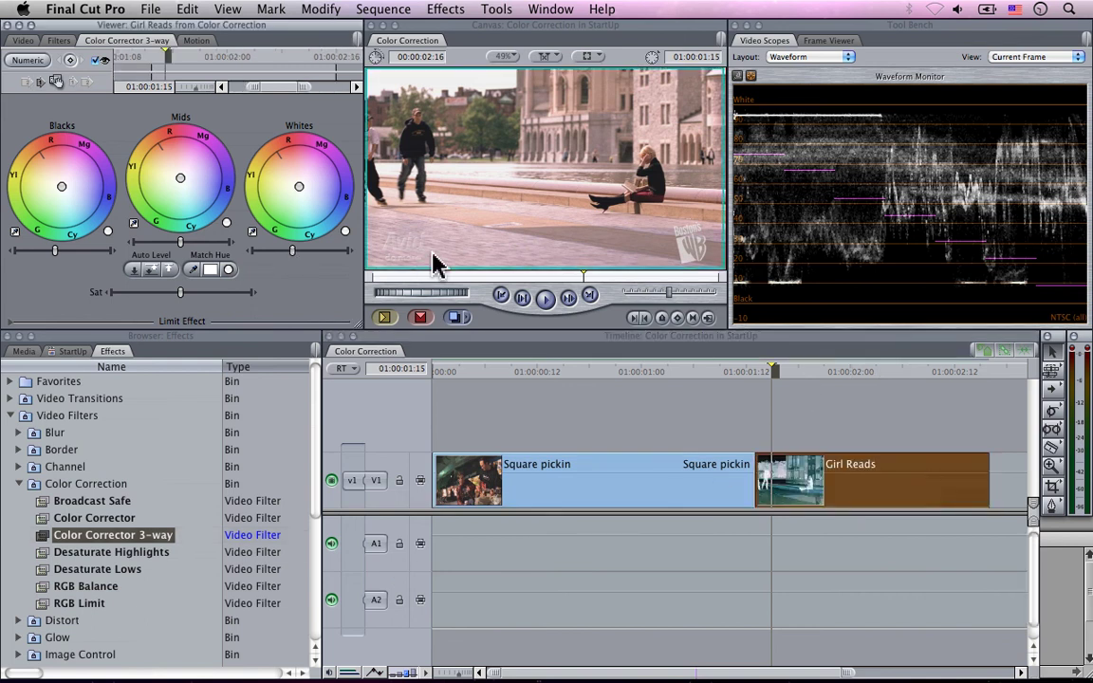
left_click(828, 68)
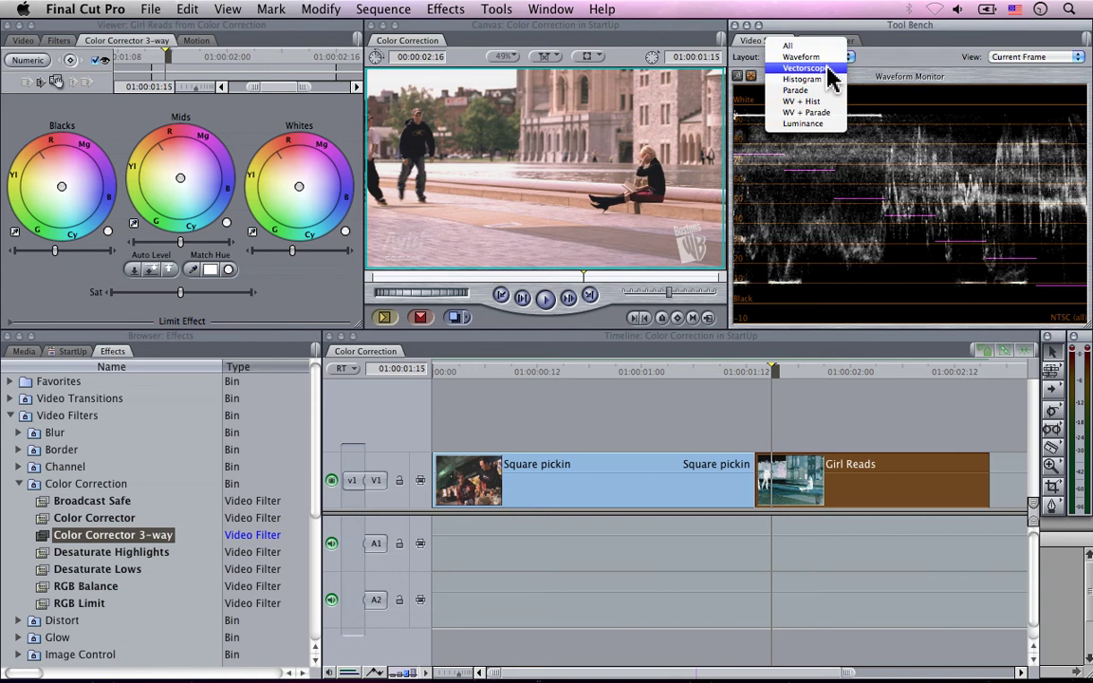
left_click(822, 92)
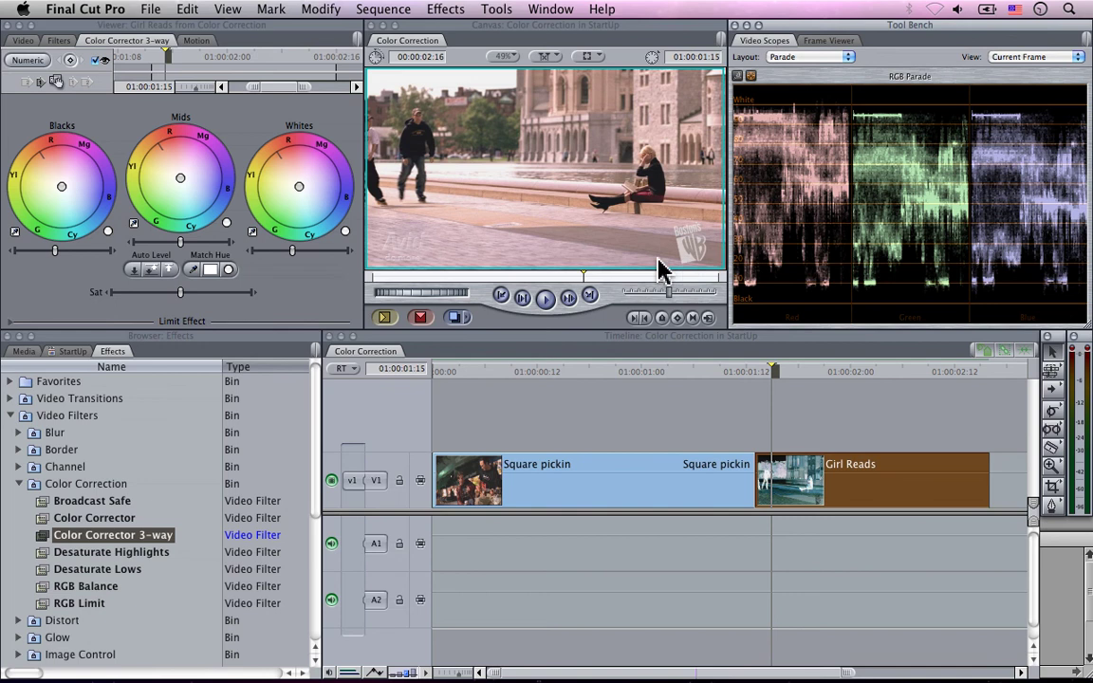
- Auto-balance Girl Reads' blacks, whites and mids from dark, bright and midtone points in the Canvas
left_click(15, 233)
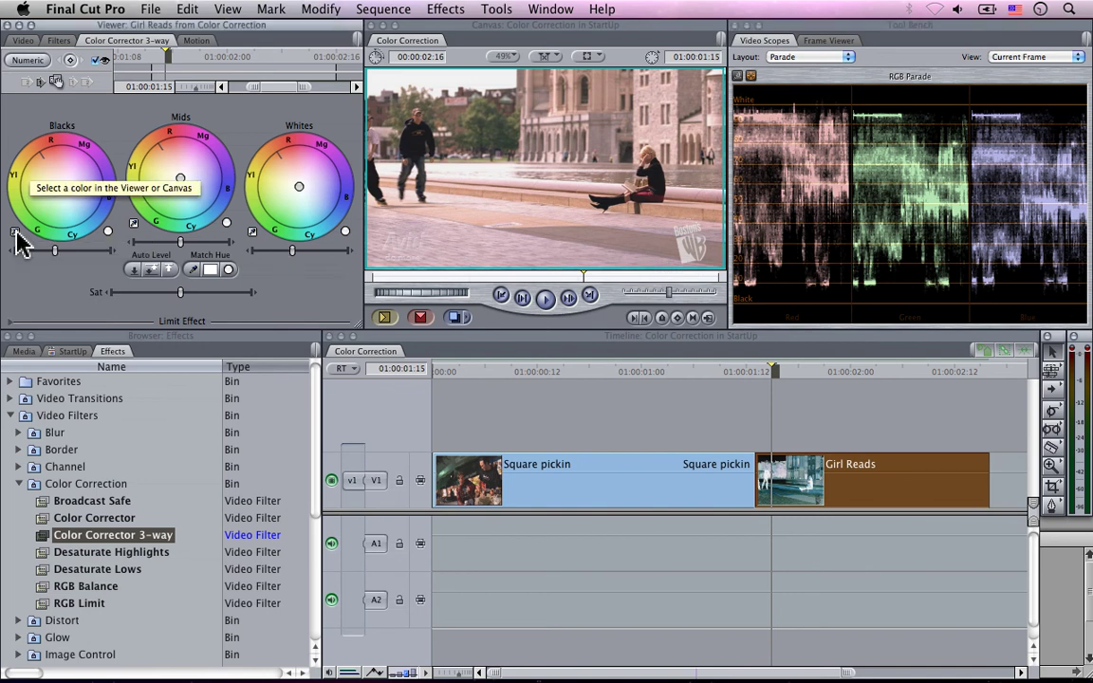
left_click(384, 192)
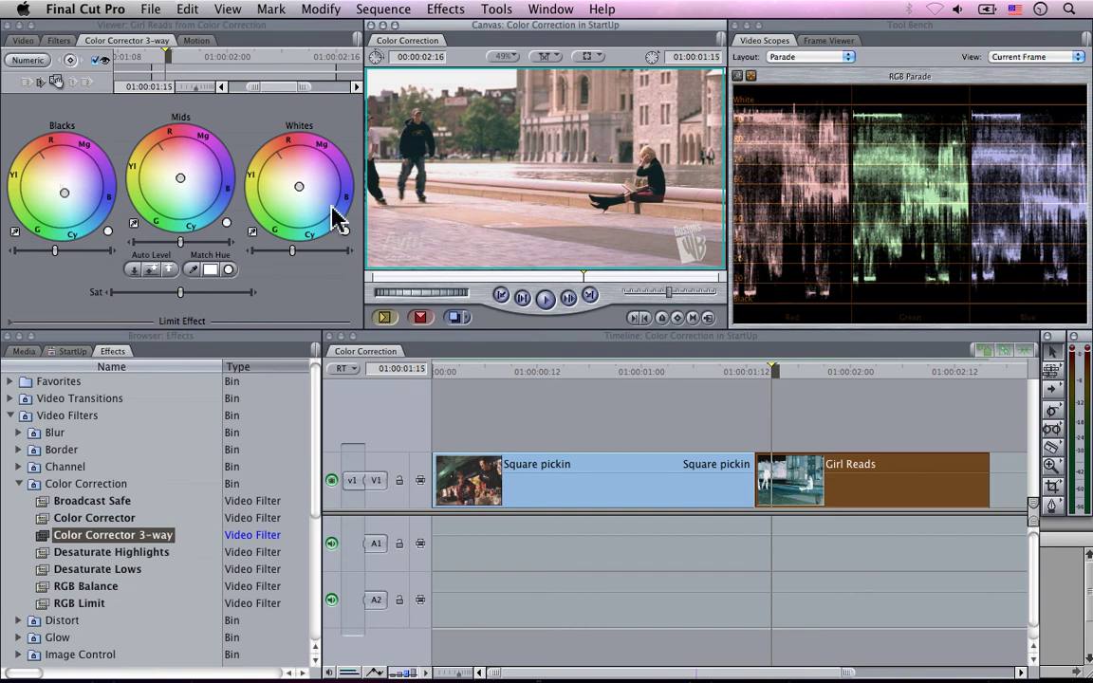
left_click(254, 233)
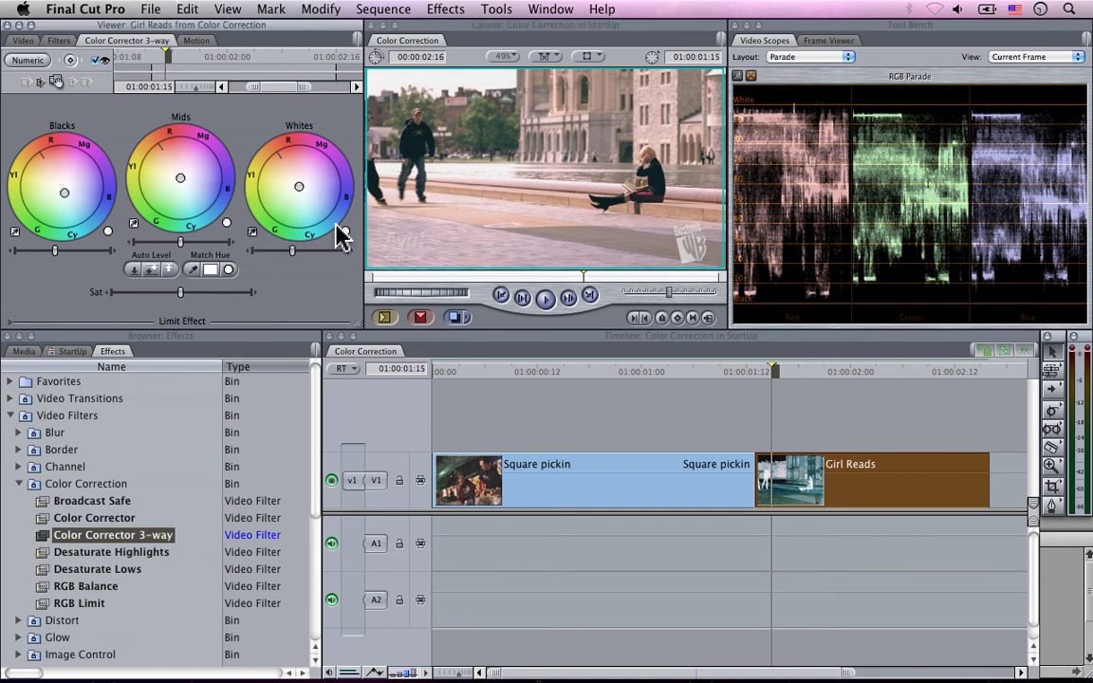
left_click(572, 184)
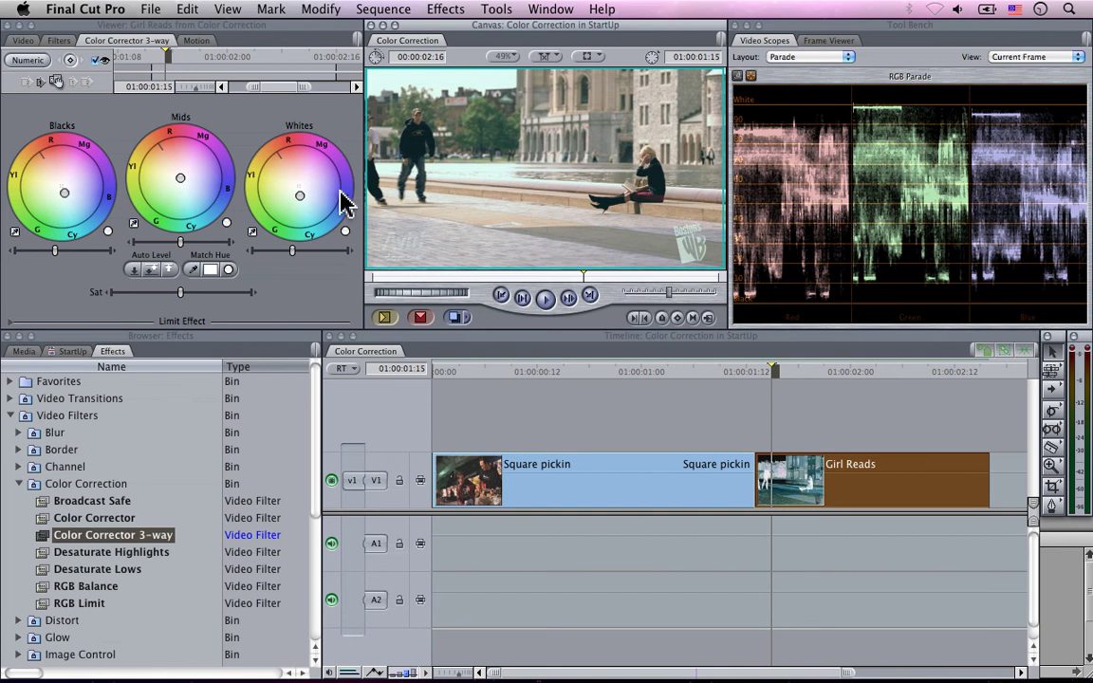
left_click(133, 222)
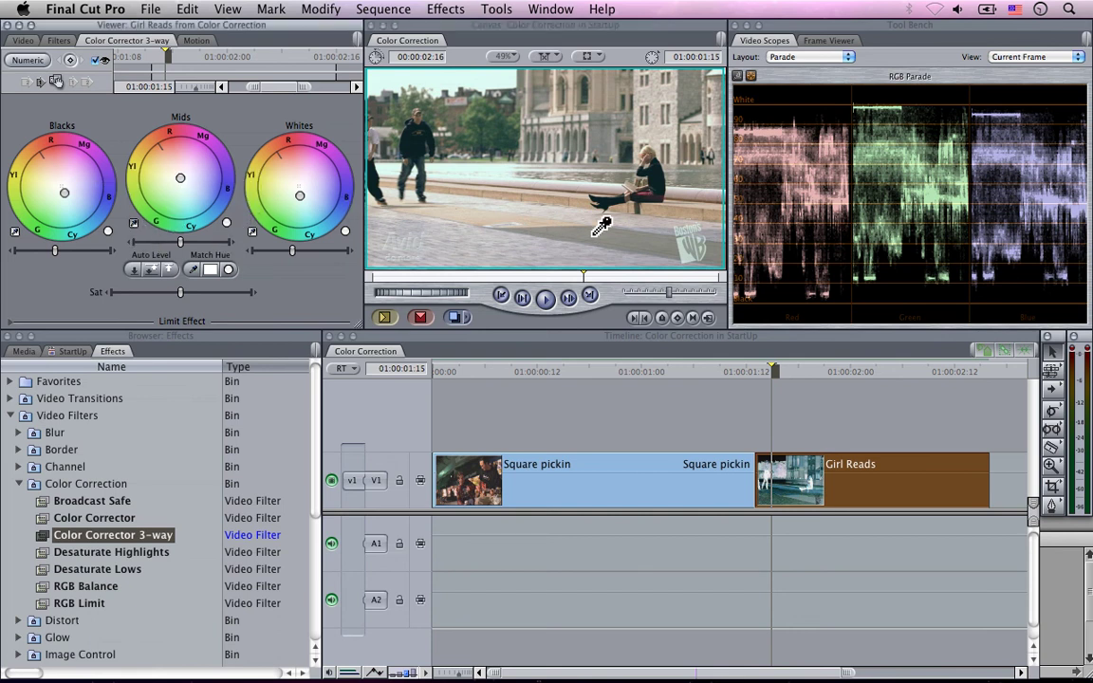
left_click(631, 241)
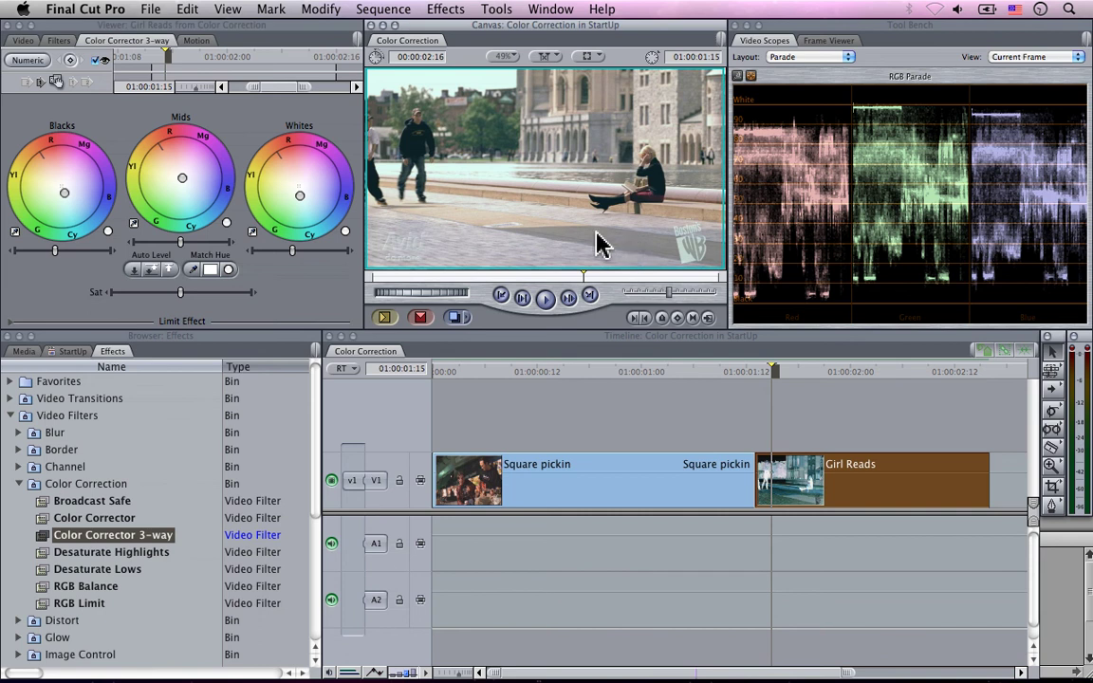
left_click(96, 60)
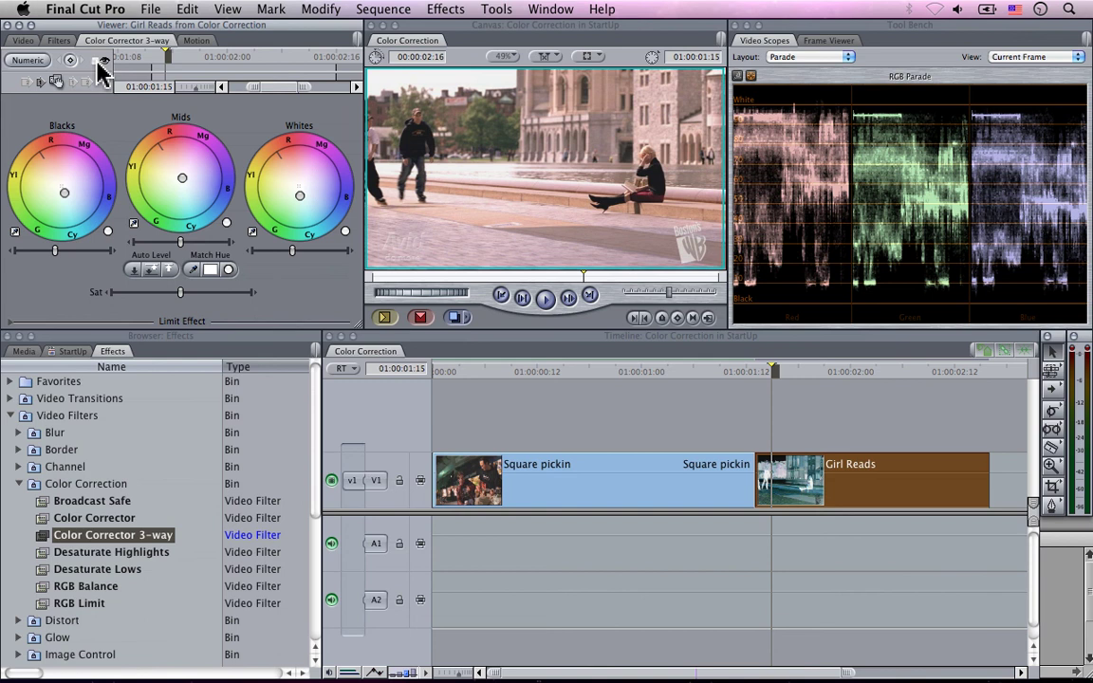
left_click(98, 60)
left_click(98, 61)
left_click(98, 61)
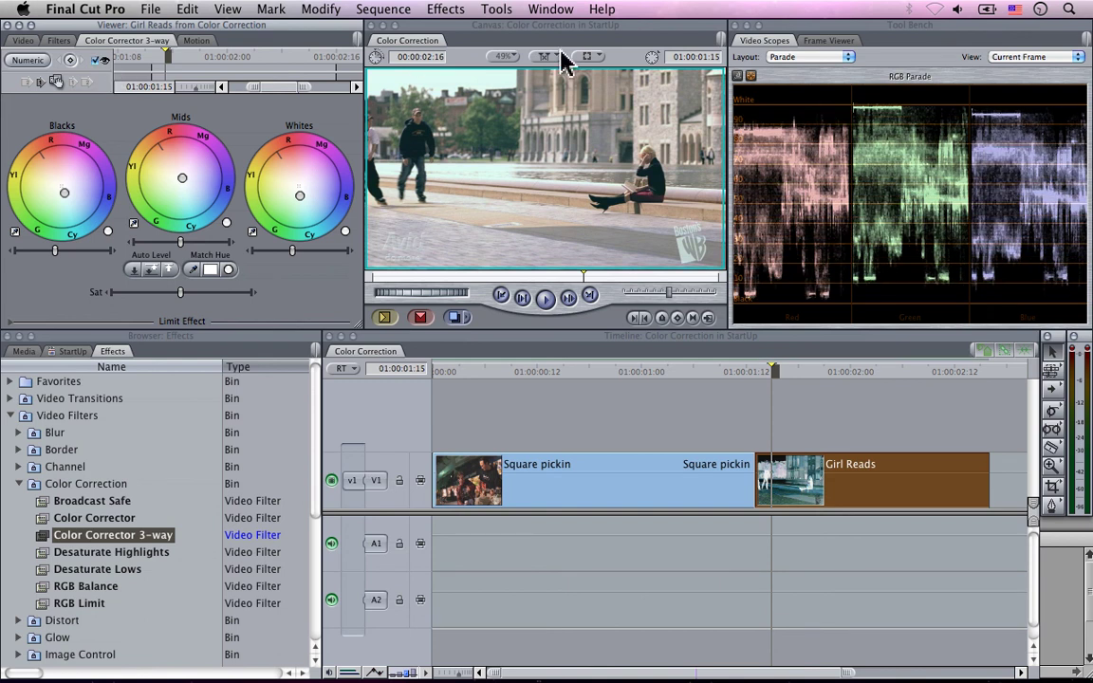
left_click(828, 40)
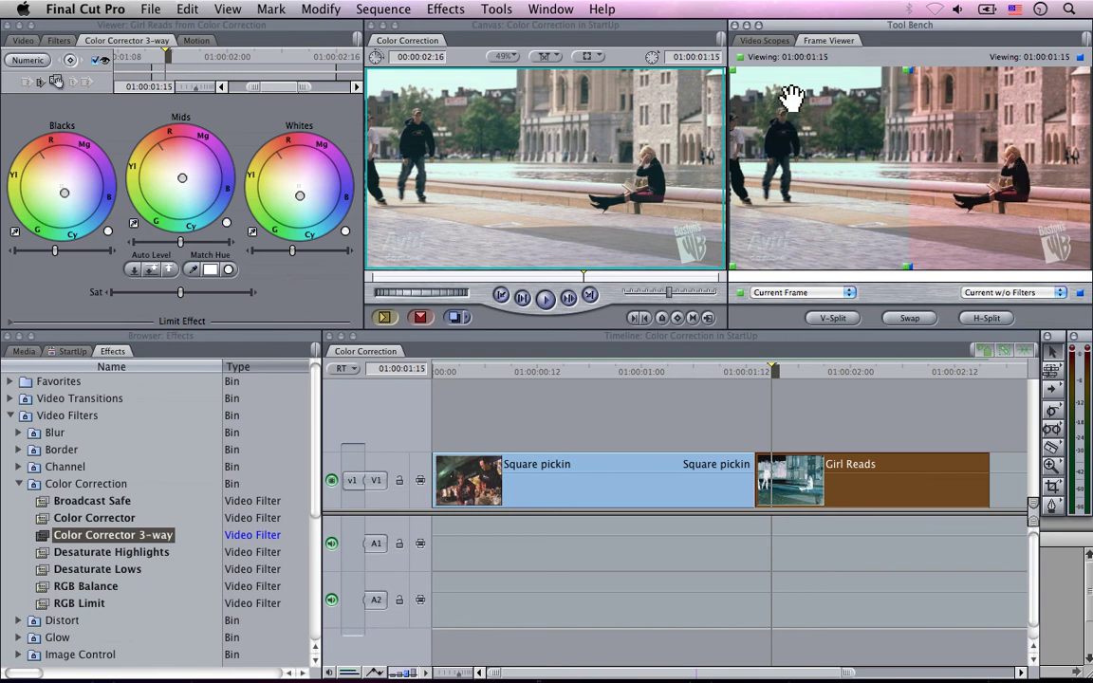
left_click(768, 40)
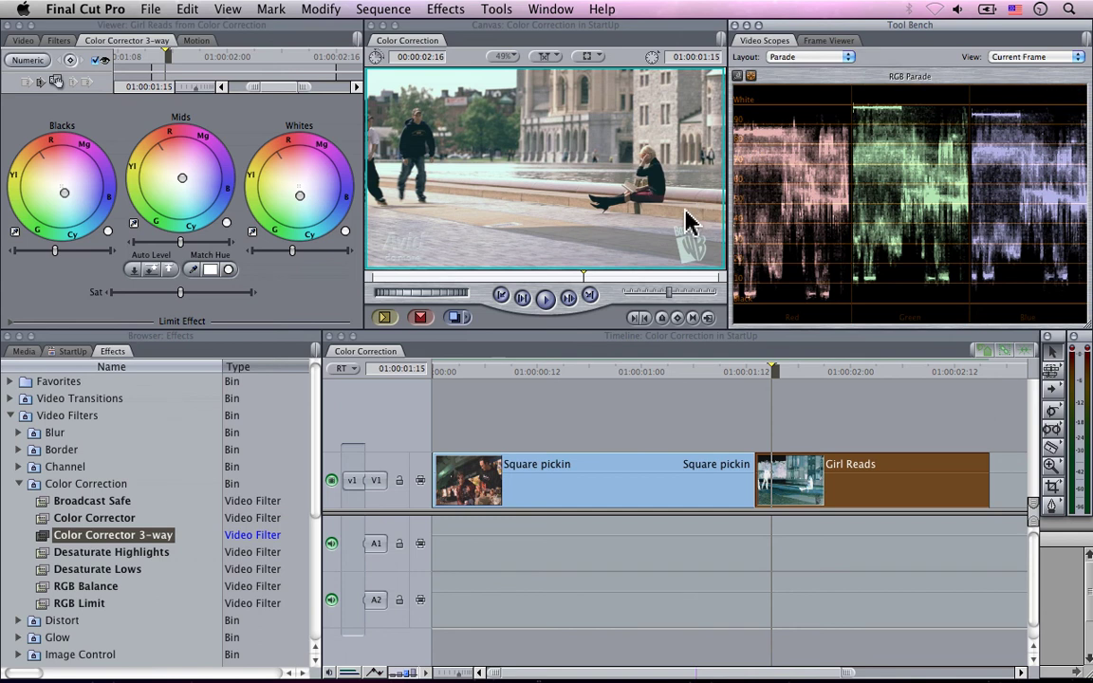
- Reset the Blacks balance to neutral, then hand-nudge the Whites and Mids balance dots
left_click(107, 231)
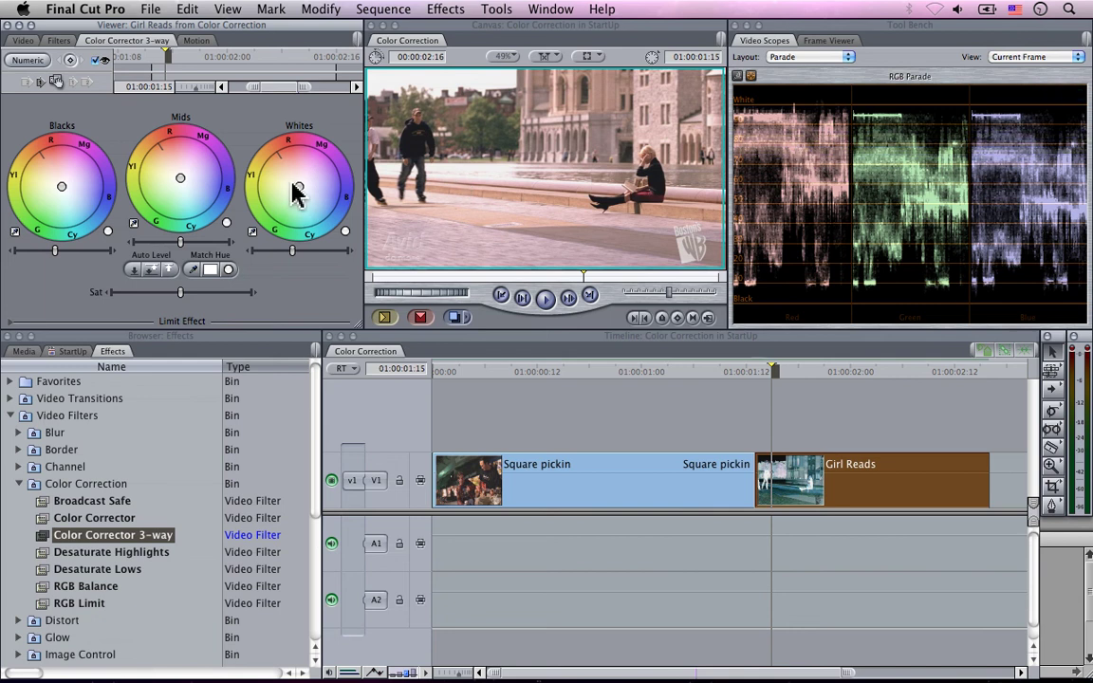
left_click_drag(298, 187, 300, 191)
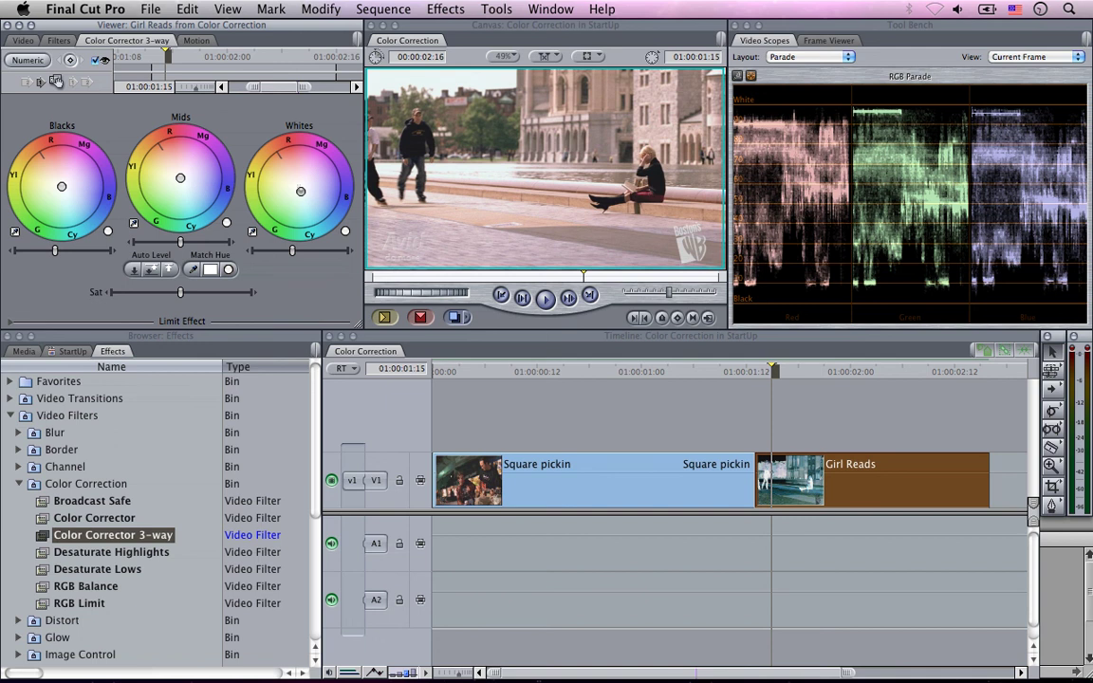
left_click_drag(301, 191, 301, 194)
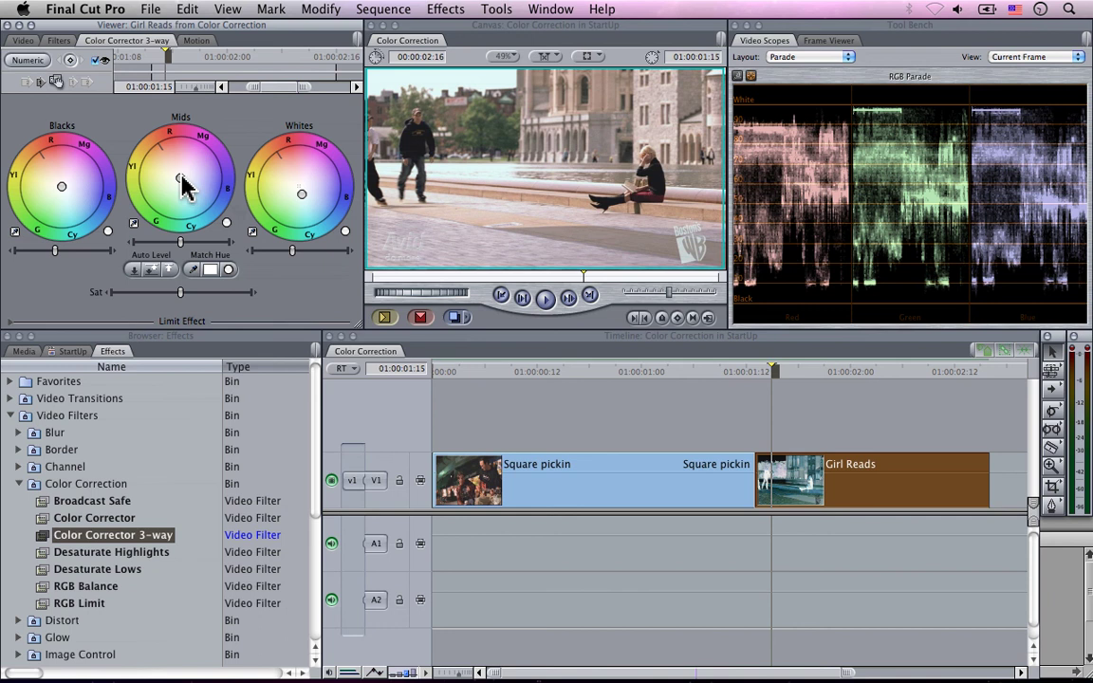
left_click_drag(180, 178, 183, 183)
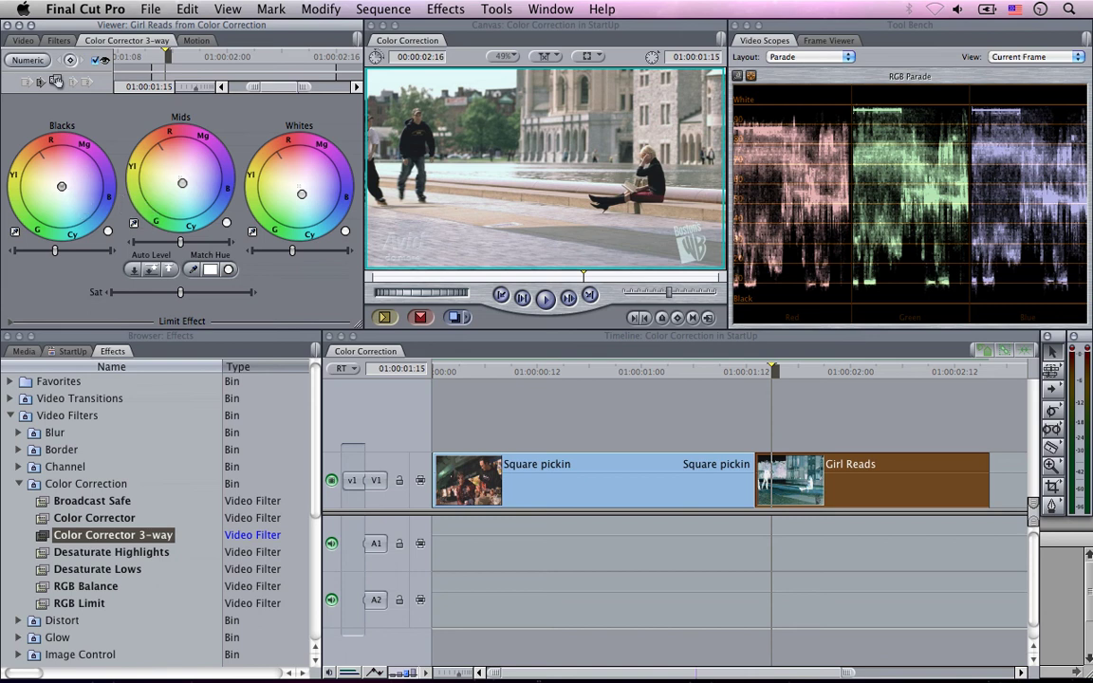
- Toggle the Girl Reads colour correction off and on to compare before and after
left_click(99, 61)
left_click(98, 61)
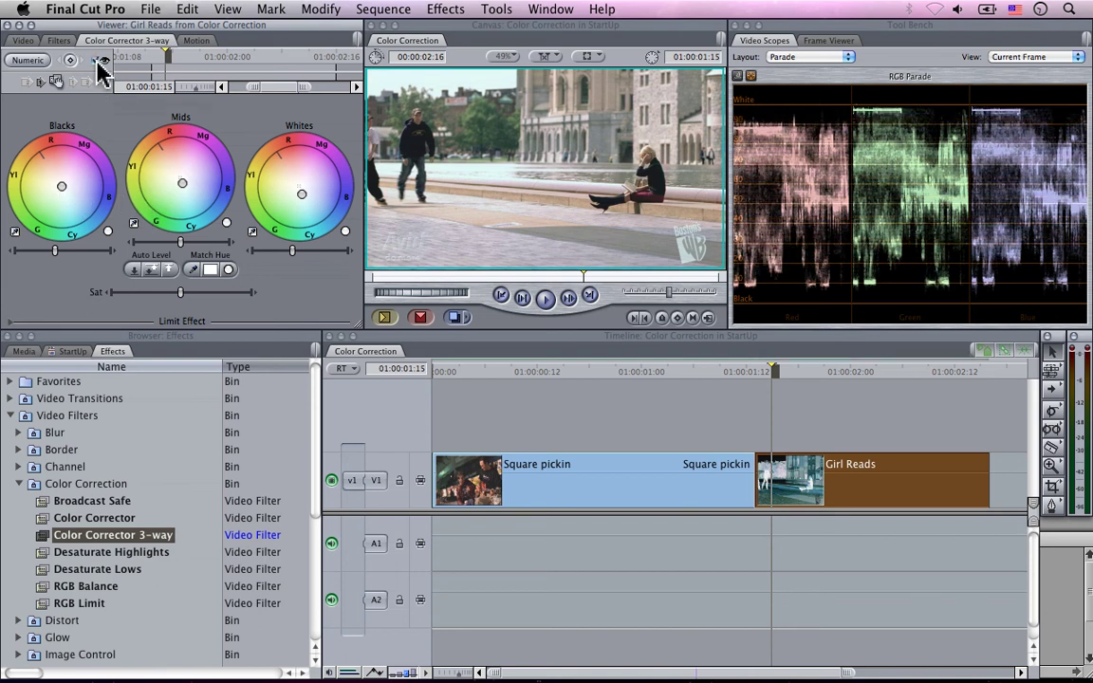
left_click(99, 61)
left_click(98, 60)
- Show a split before/after frame of Girl Reads, then switch to Avid Media Composer
left_click(830, 41)
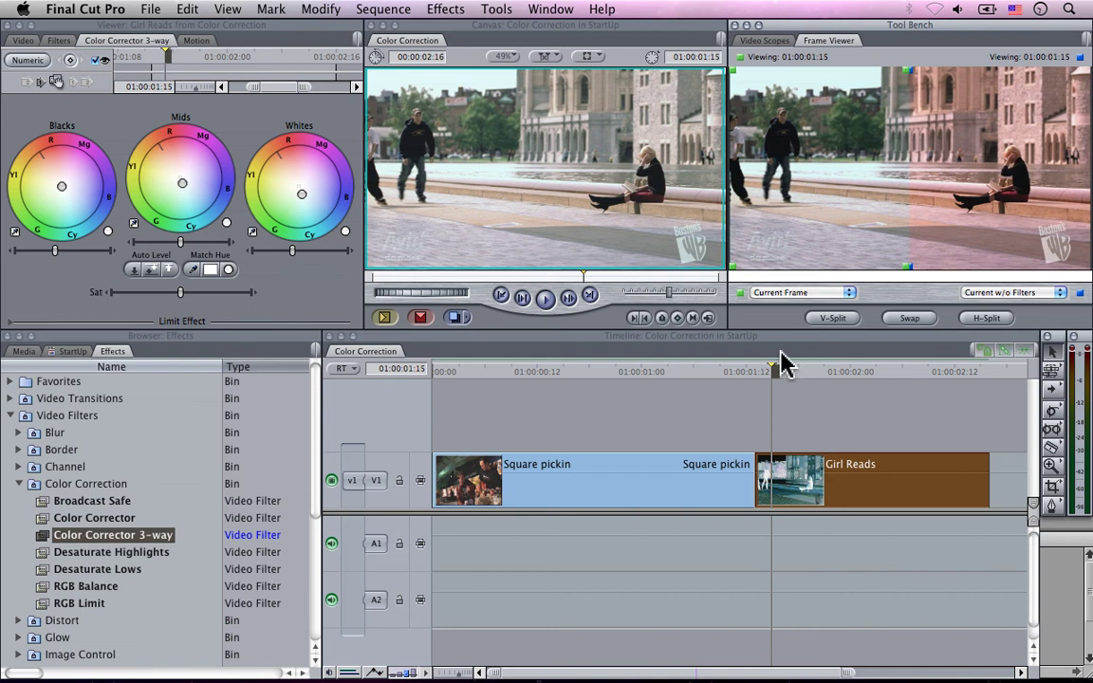
left_click(770, 403)
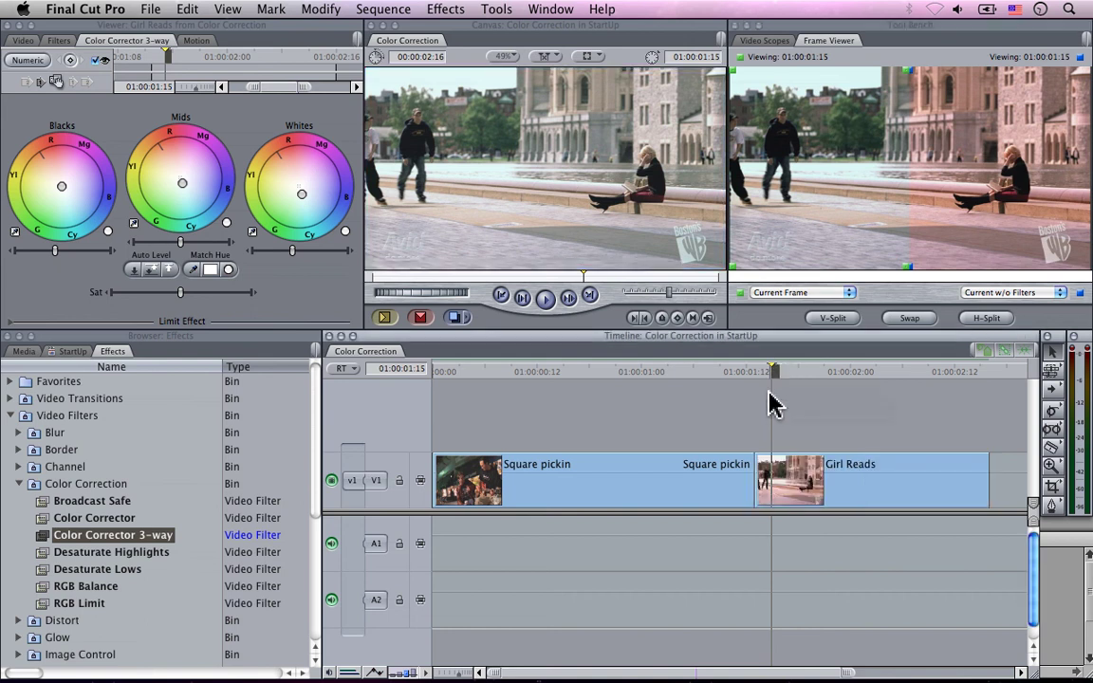
key("super+Tab")
key("super+Tab")
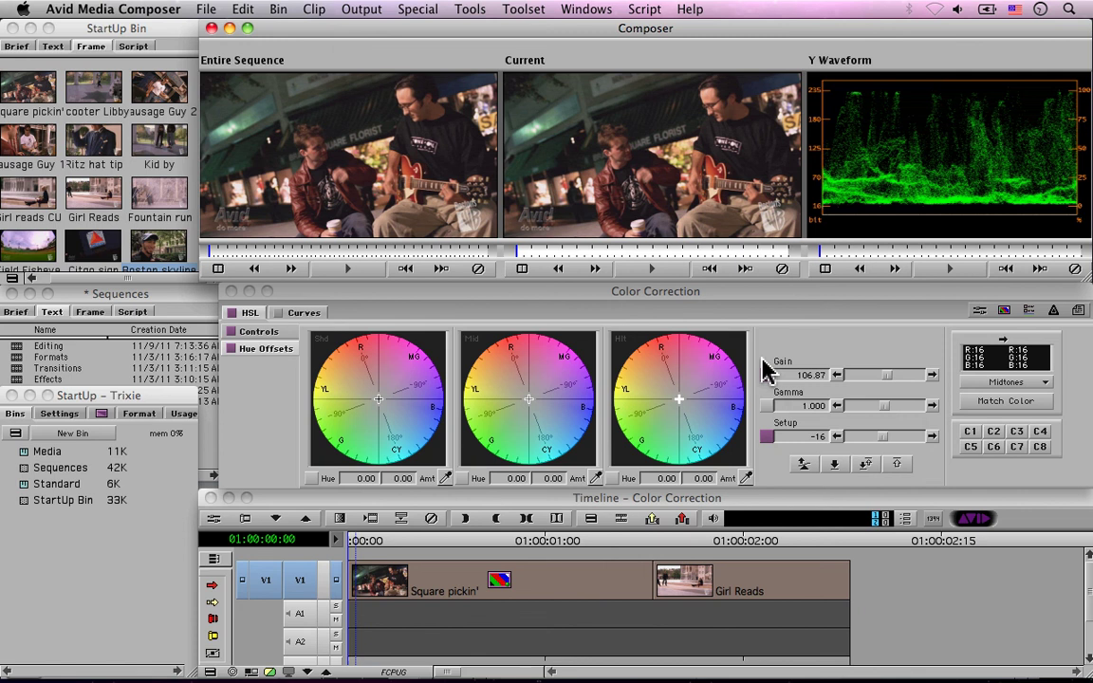
- Park in Girl Reads and remove shadow (116.12/6.26) and highlight (174.00/5.12) casts by eyedropper
left_click(675, 542)
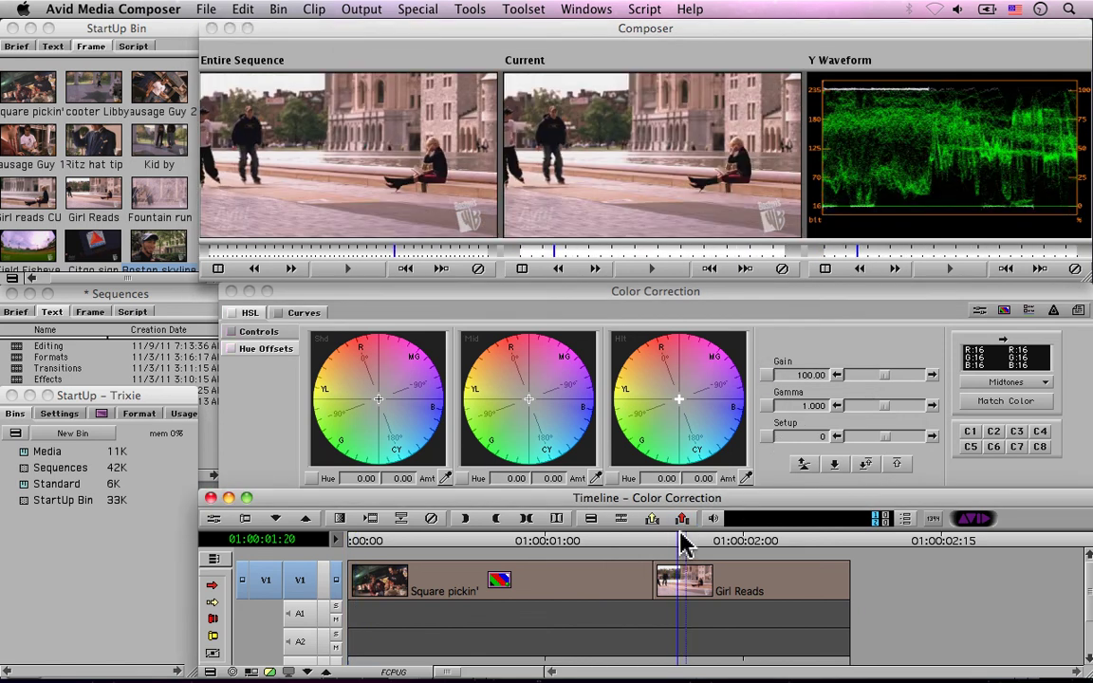
left_click(446, 479)
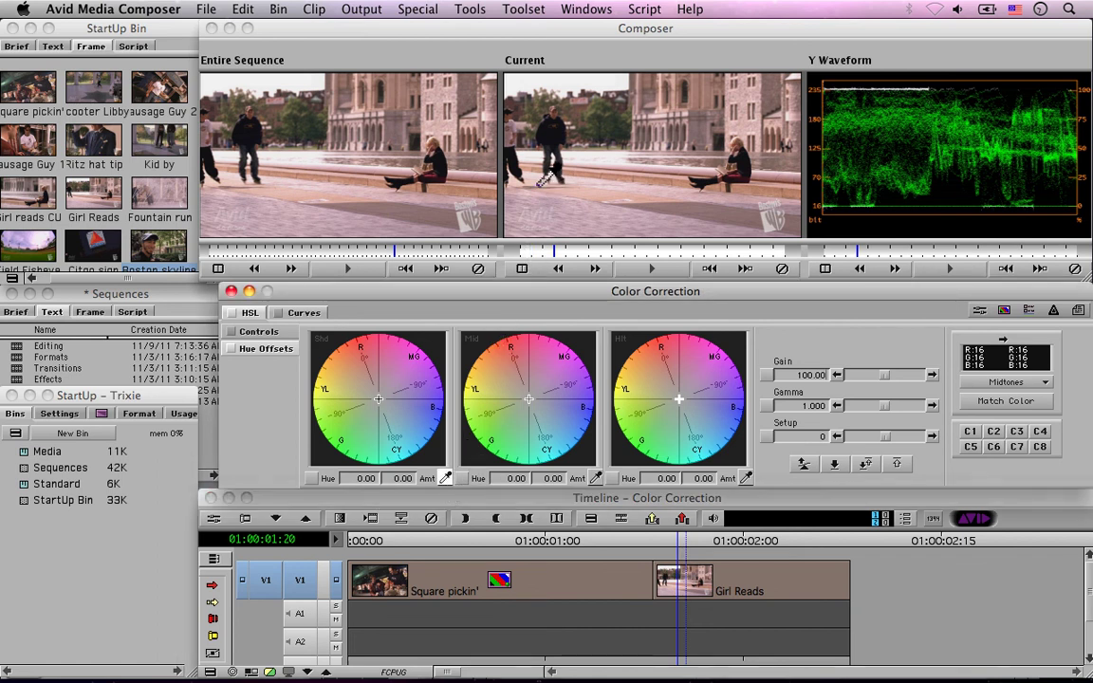
left_click(523, 177)
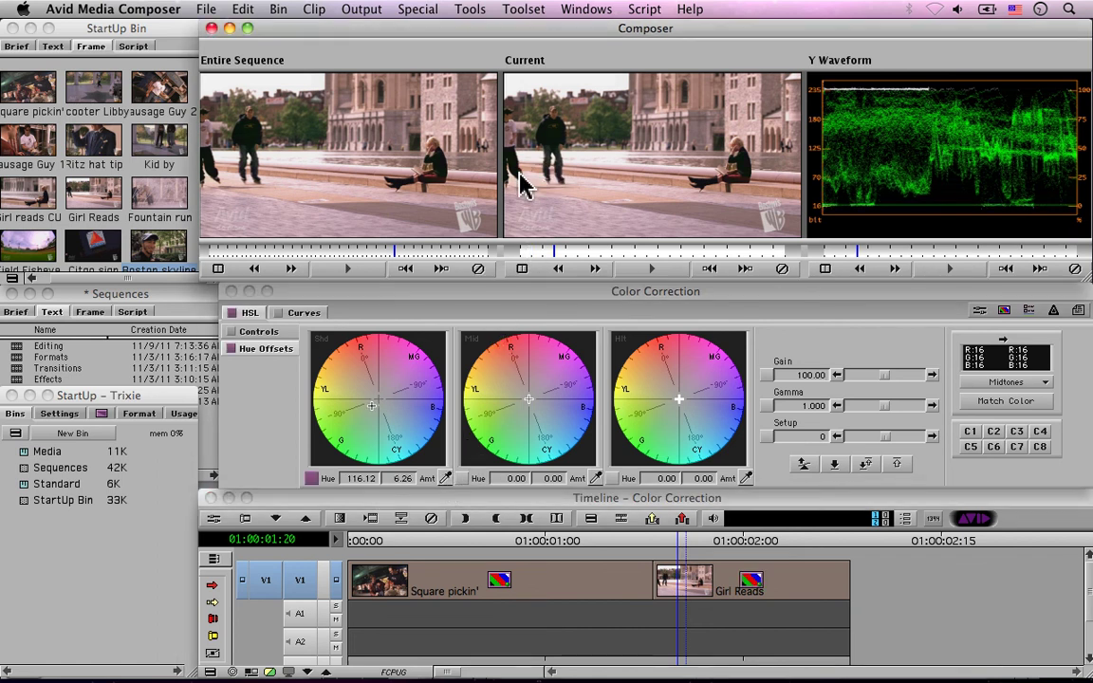
left_click(746, 479)
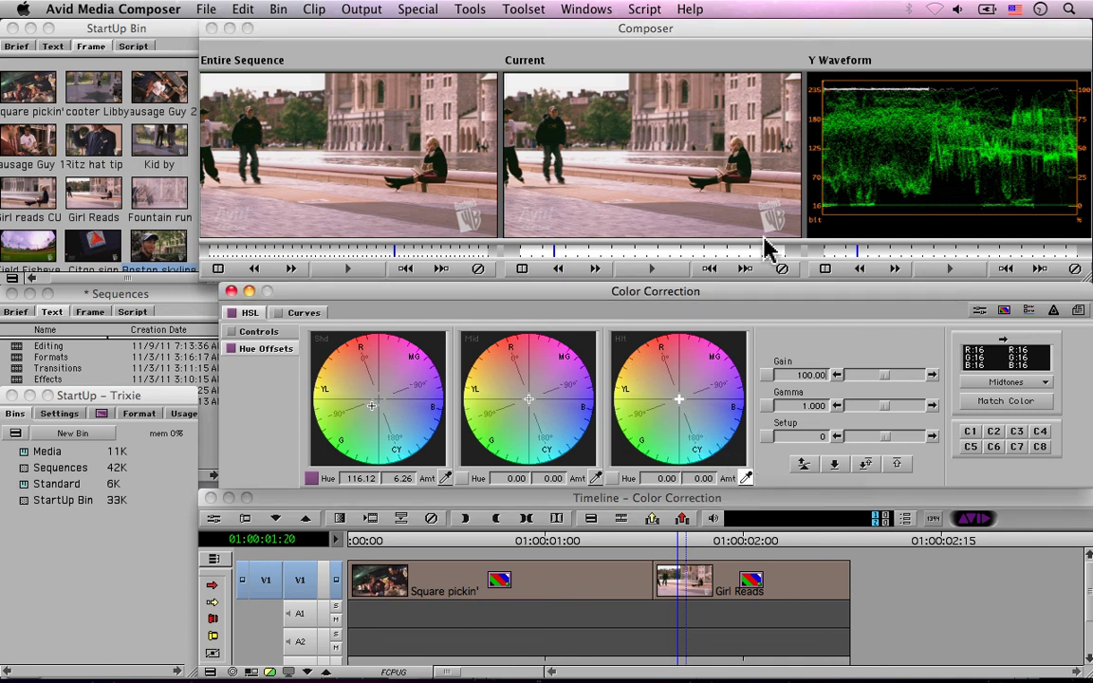
left_click(685, 172)
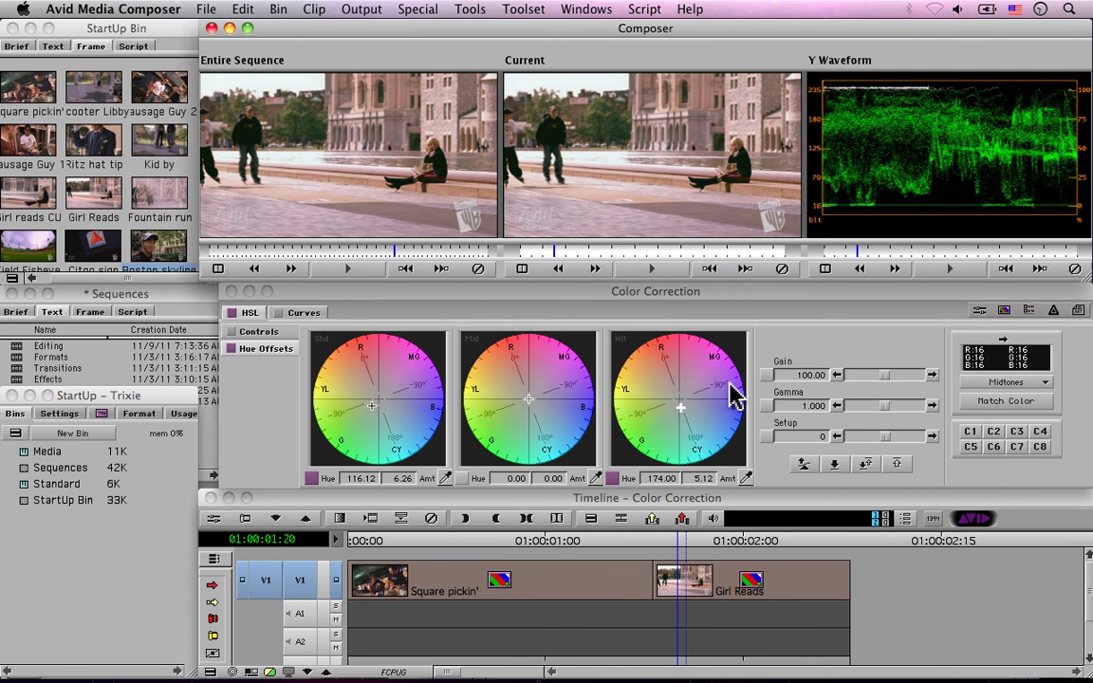
- Remove the midtone cast (-178.55/10.85) and show a before/after dual split
left_click(596, 478)
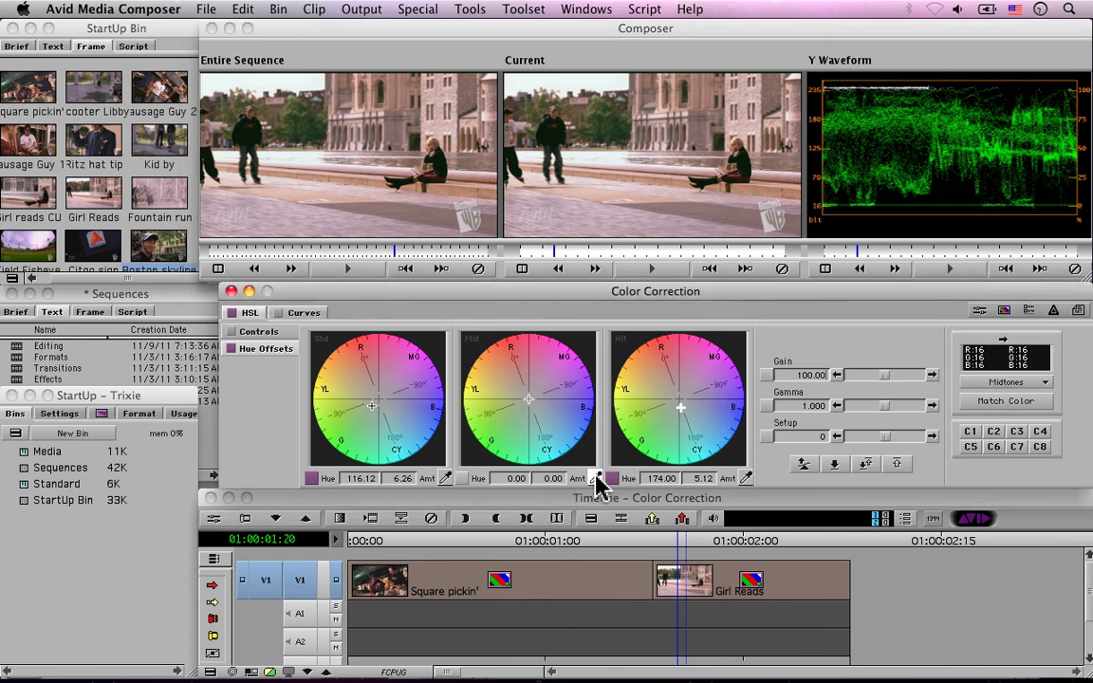
left_click(613, 170)
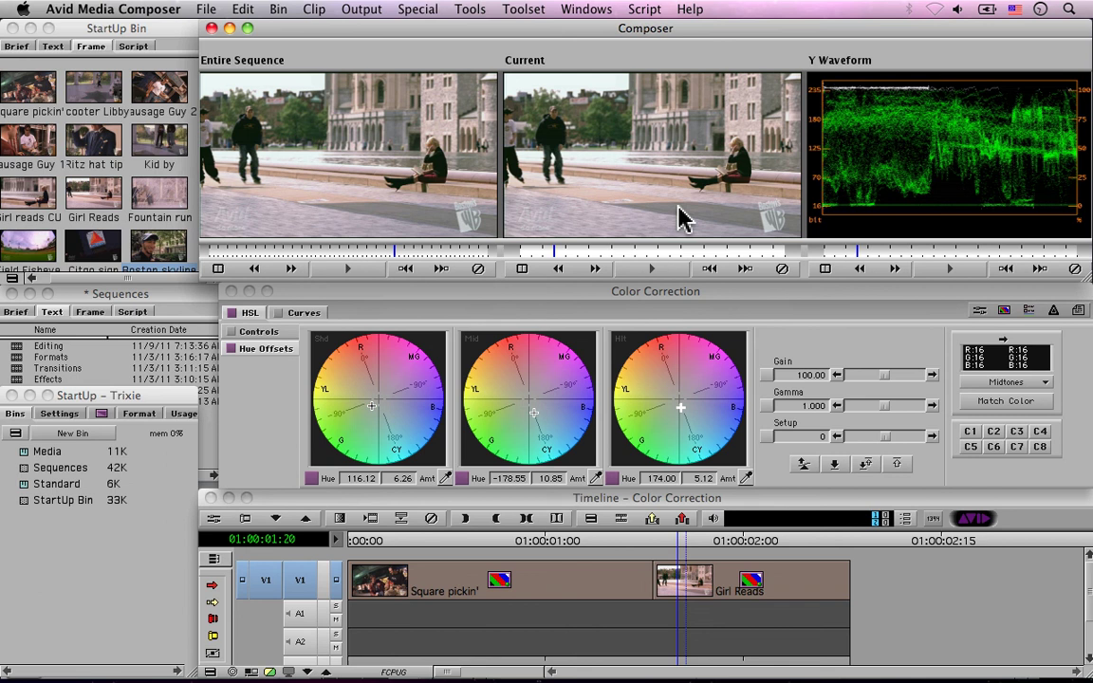
left_click(237, 321)
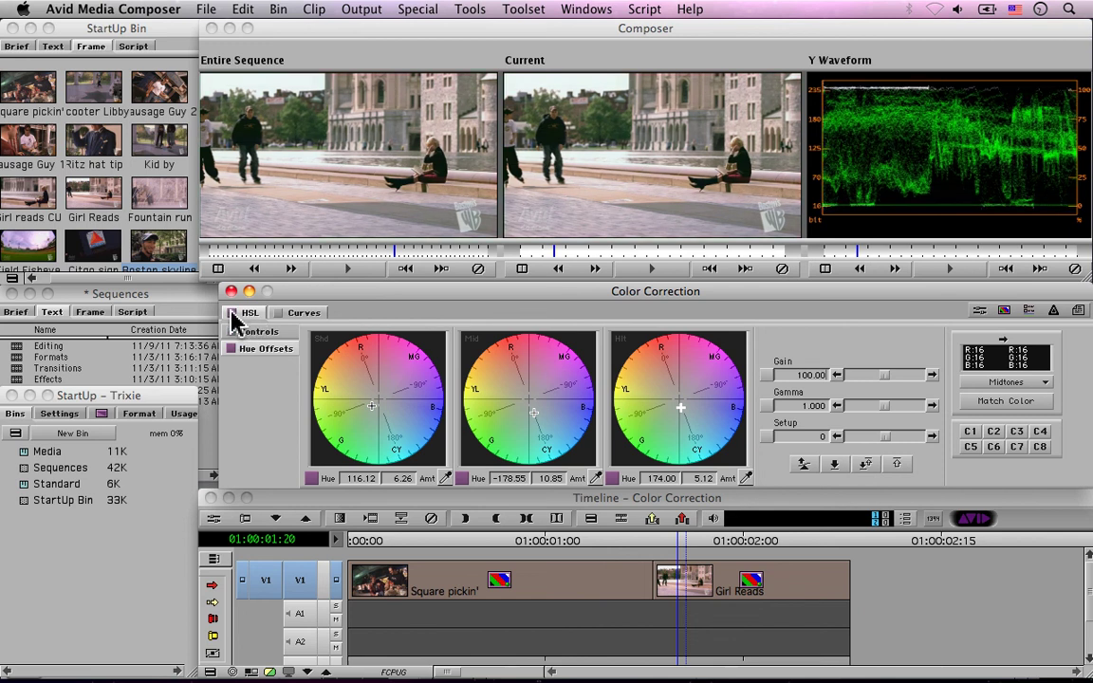
left_click(532, 270)
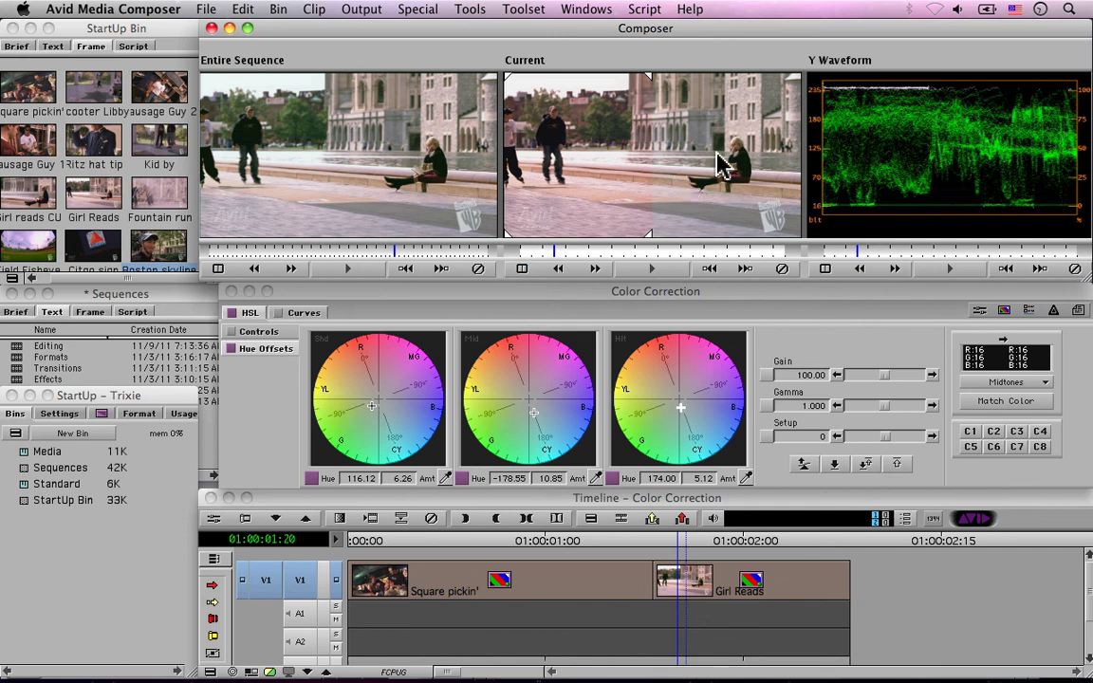
- Turn off the split, show RGB Parade on the third monitor, and zero all hue offsets
left_click(522, 271)
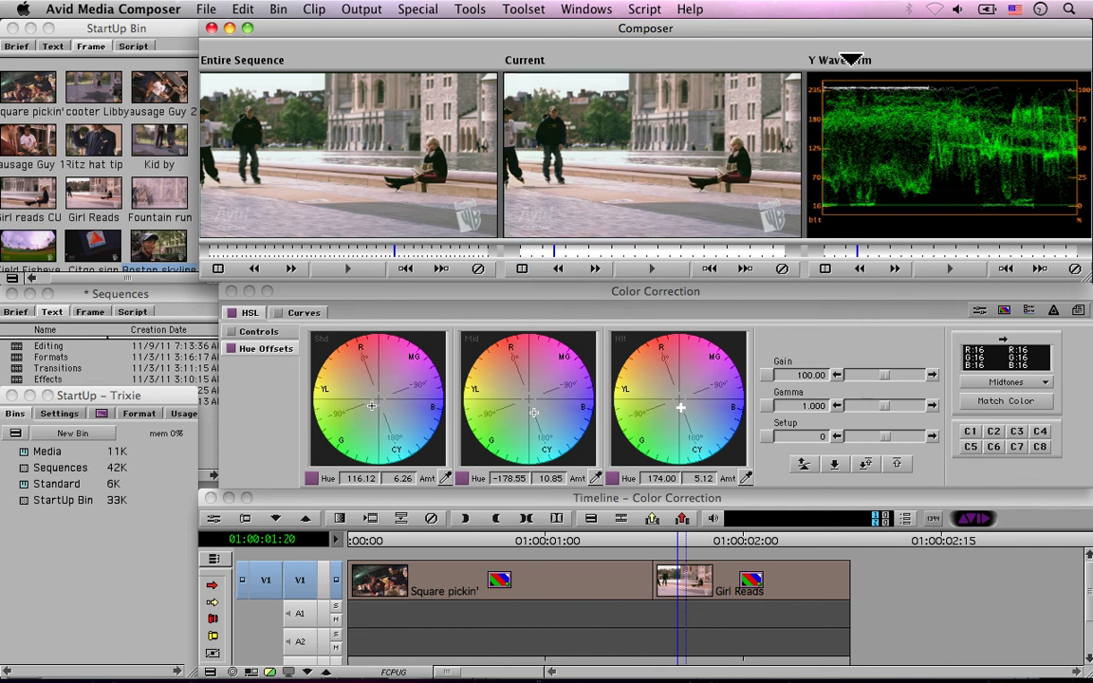
left_click(852, 59)
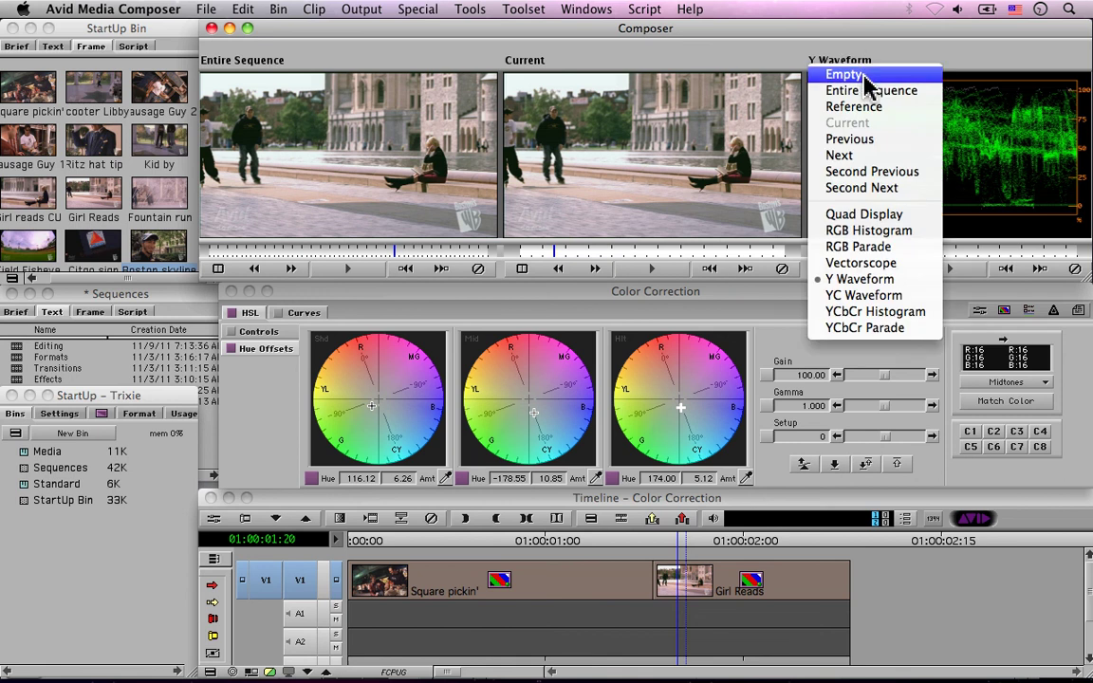
left_click(894, 246)
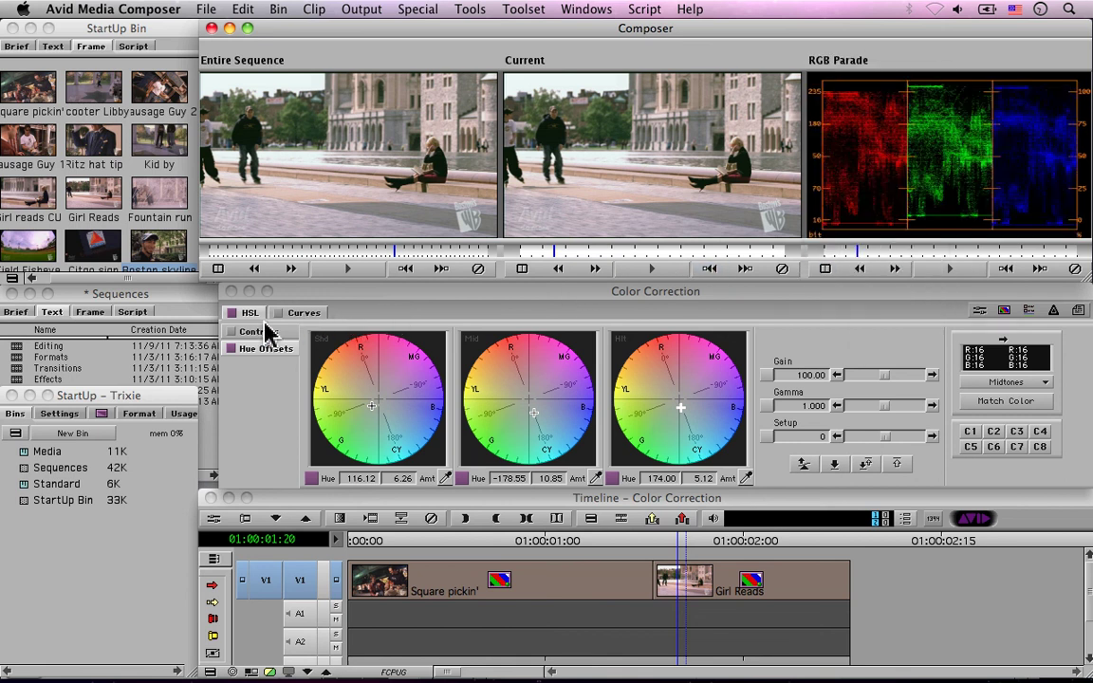
left_click(235, 318)
left_click(238, 319, "alt")
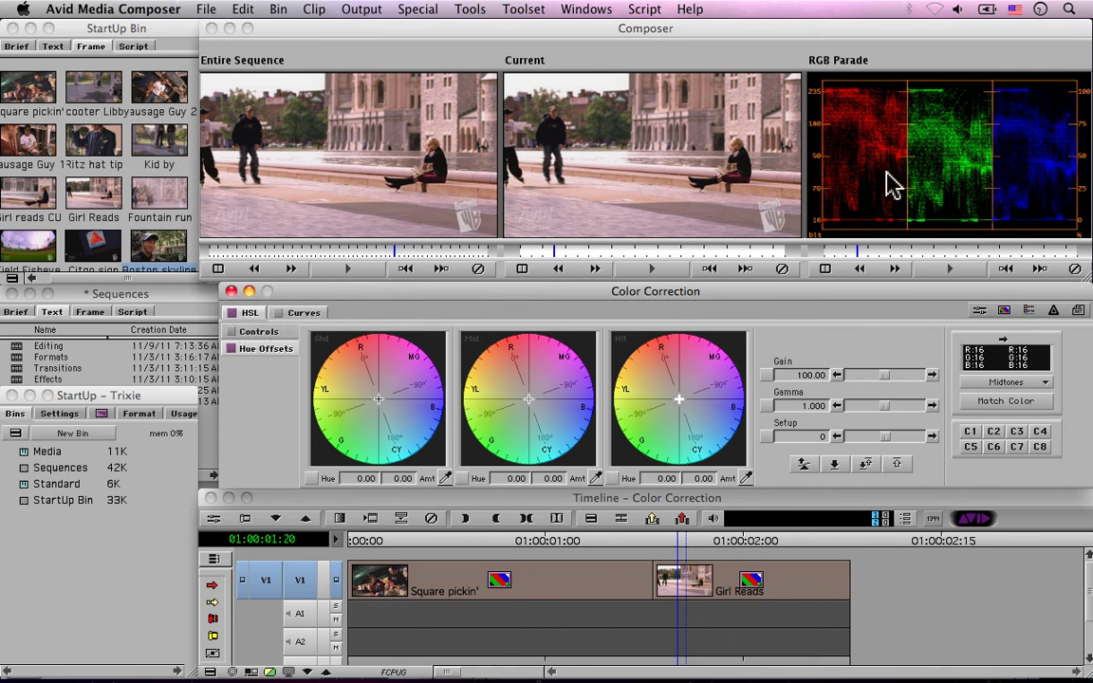
- Shift Hilite (-166.64/11.33) and Mid (179.89/13.49) hues toward cyan, then compare in Dual Split
left_click_drag(679, 414, 687, 413)
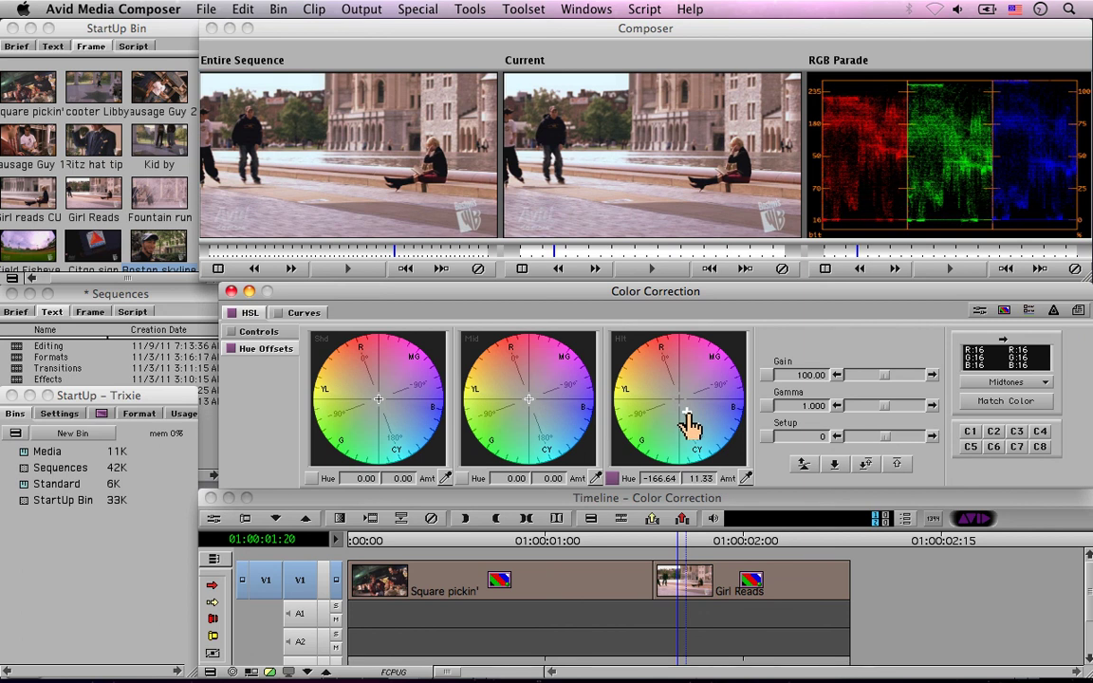
left_click_drag(539, 409, 536, 428)
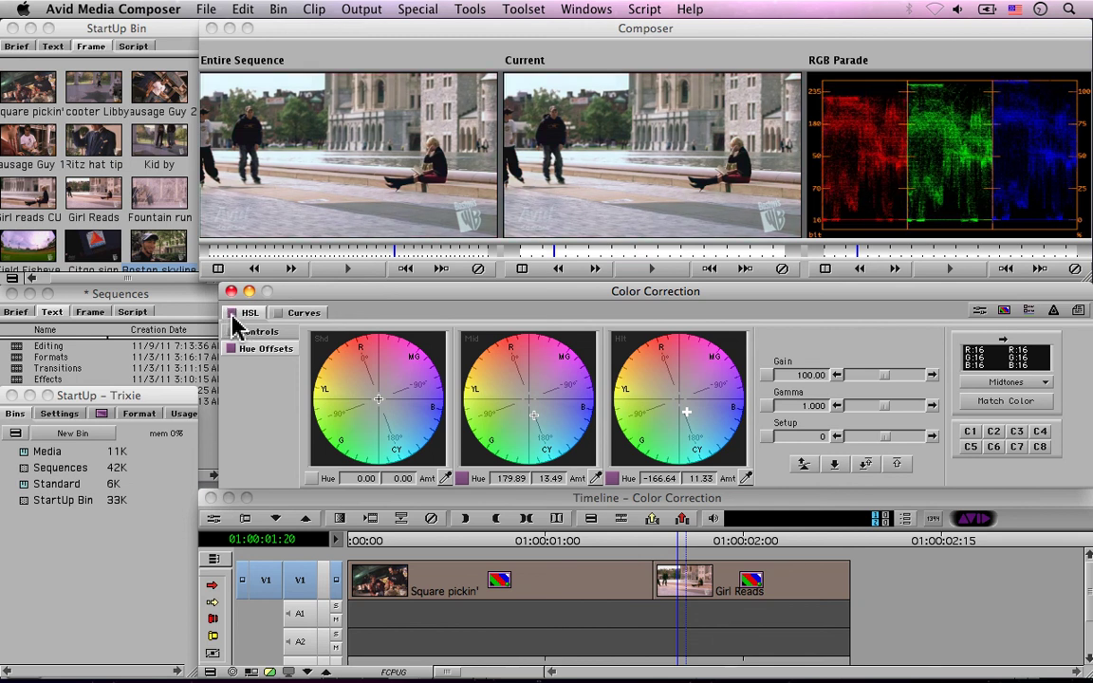
left_click(530, 268)
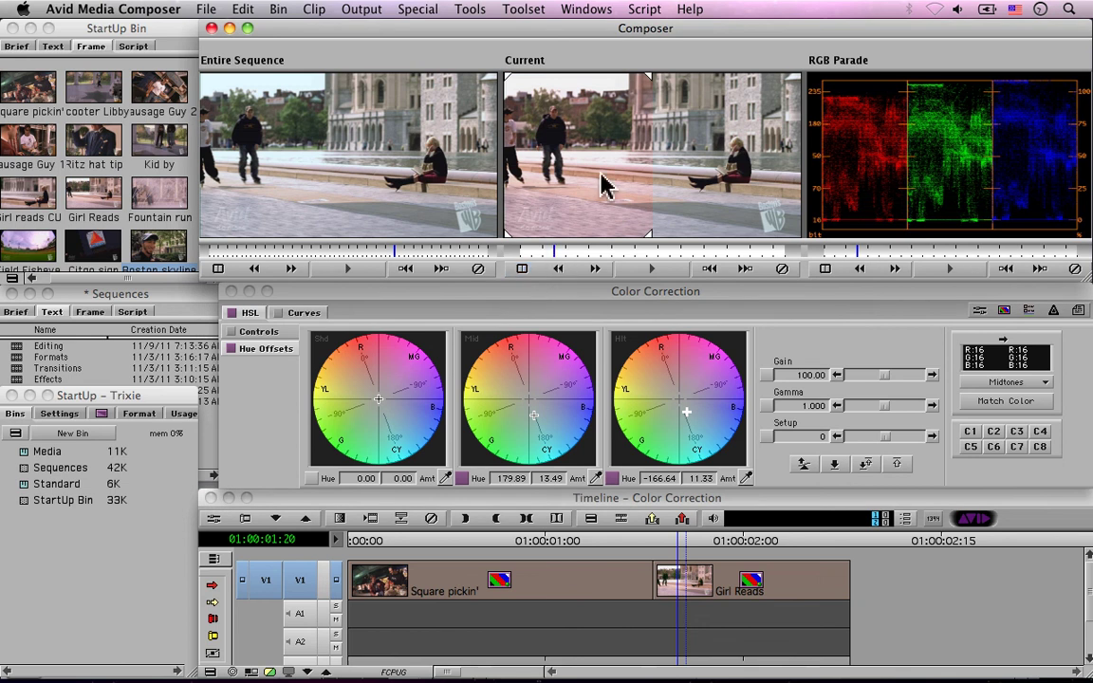
left_click(522, 269)
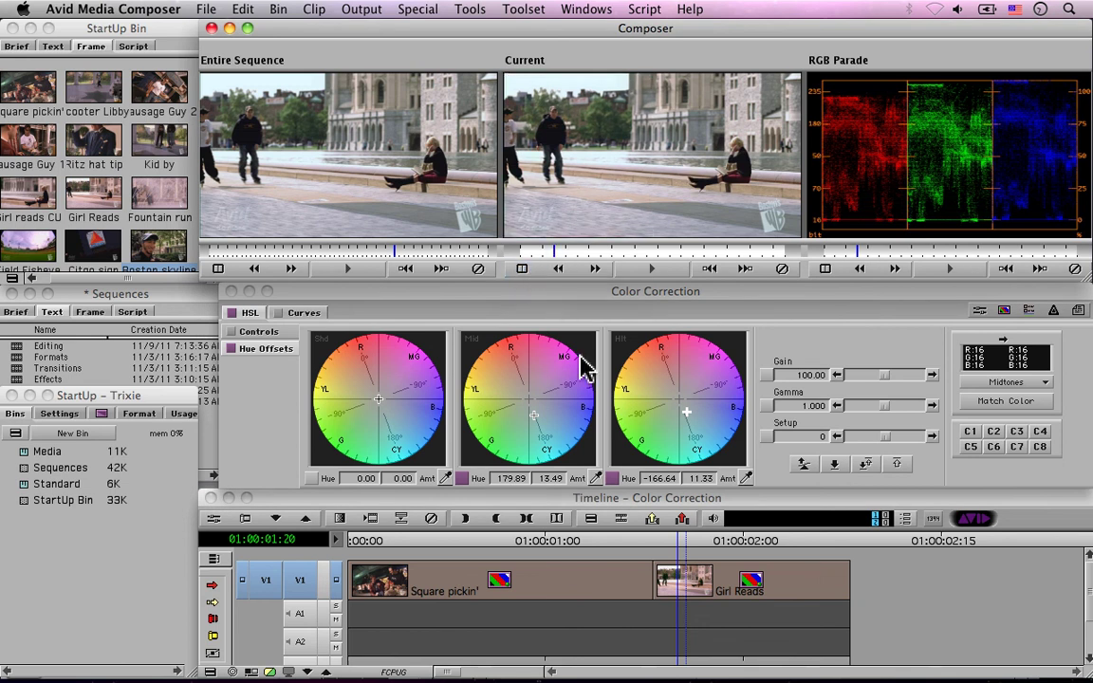
- Remove the Color Correction from Girl Reads and Square pickin', then select Correction in project Settings
left_click(432, 520)
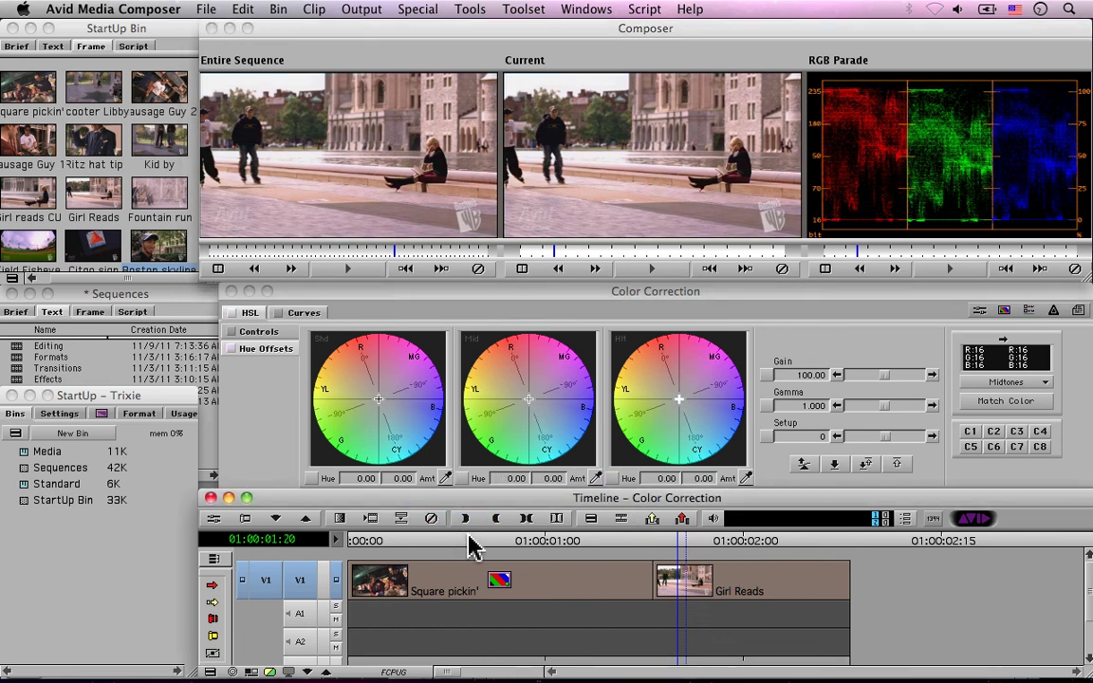
left_click(439, 528)
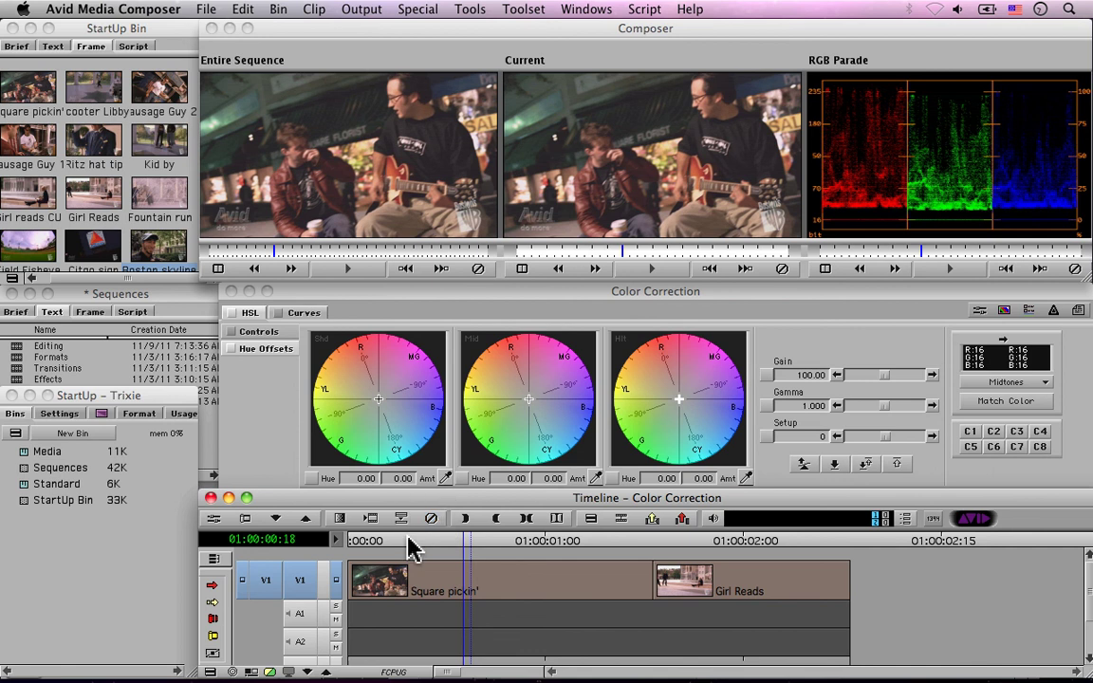
left_click(152, 398)
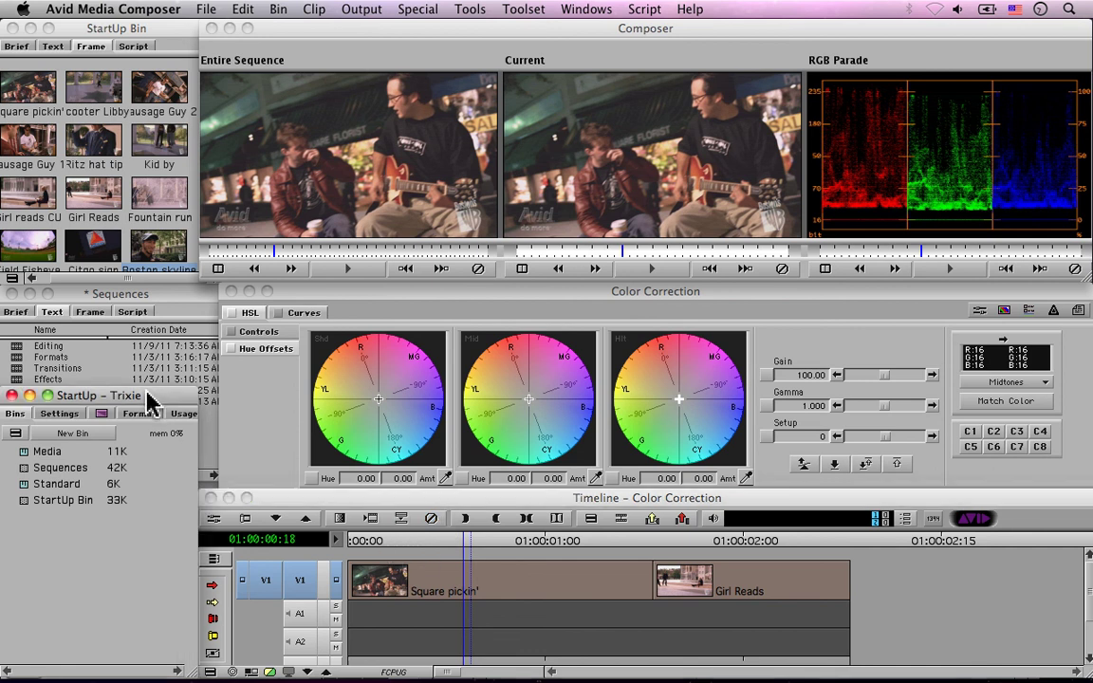
left_click(57, 414)
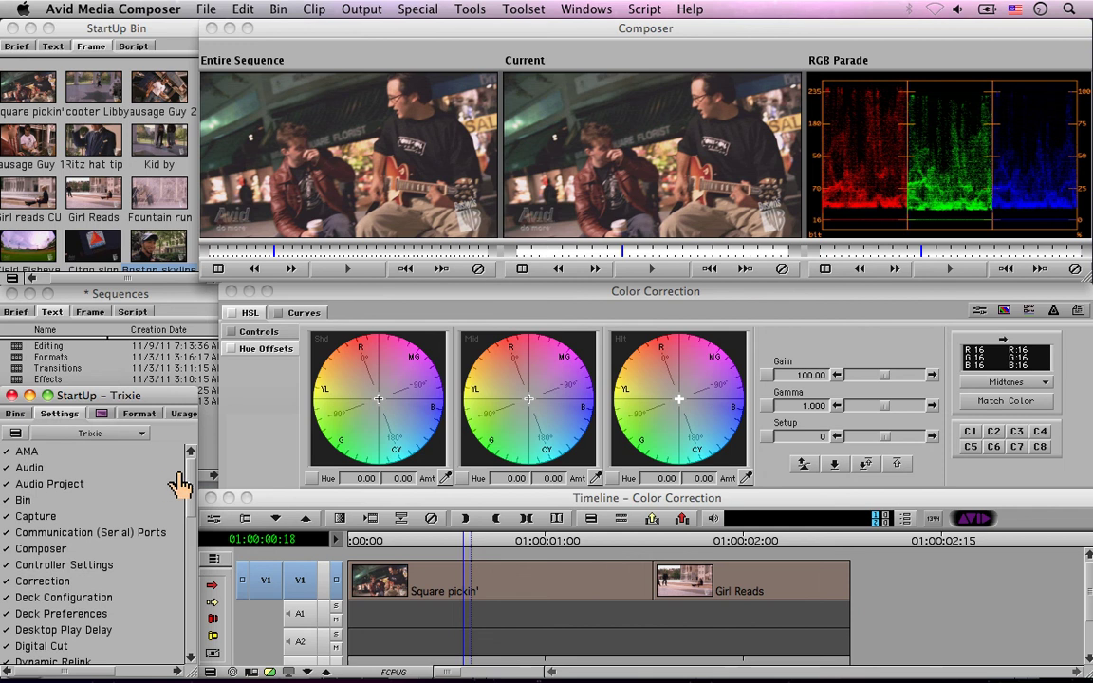
scroll(187, 489, "down", 1)
scroll(186, 489, "down", 3)
left_click(38, 515)
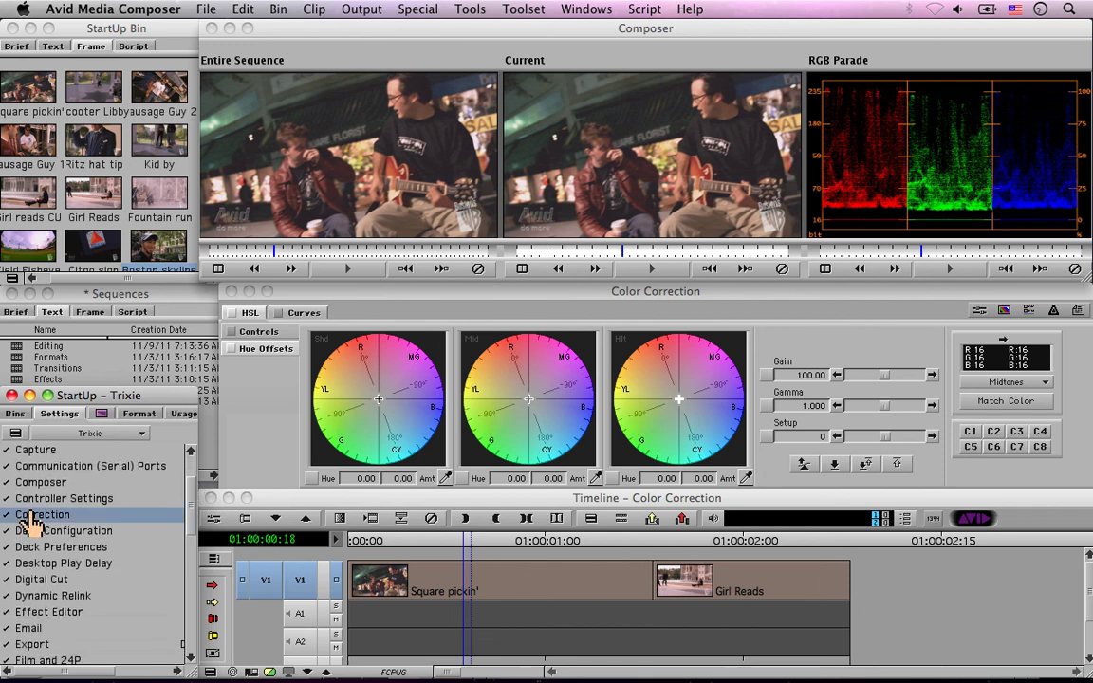
- Set Avid's AutoCorrect to run HSL Auto Contrast, then HSL Auto Balance, and show the Effect Palette
double_click(63, 518)
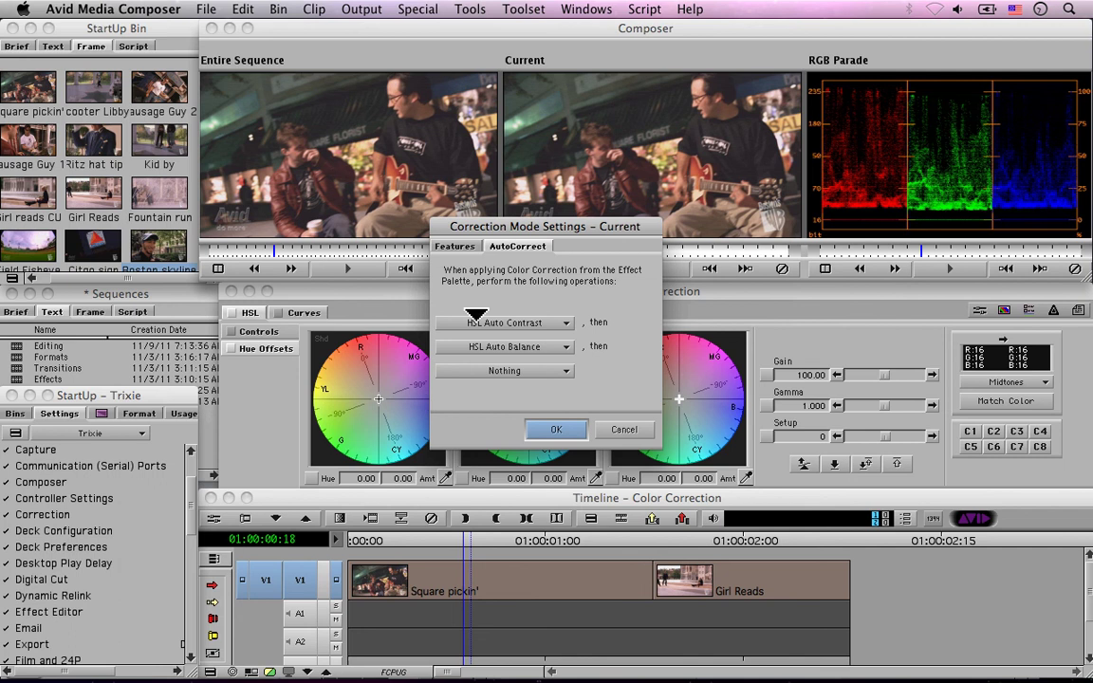
left_click(470, 250)
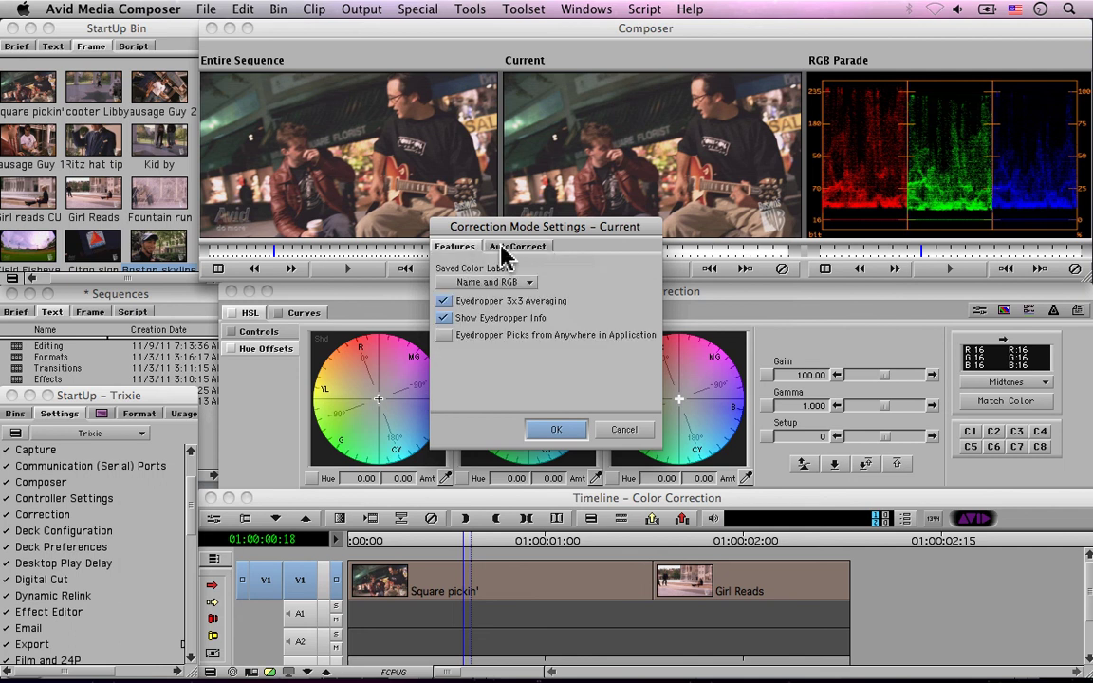
left_click(500, 245)
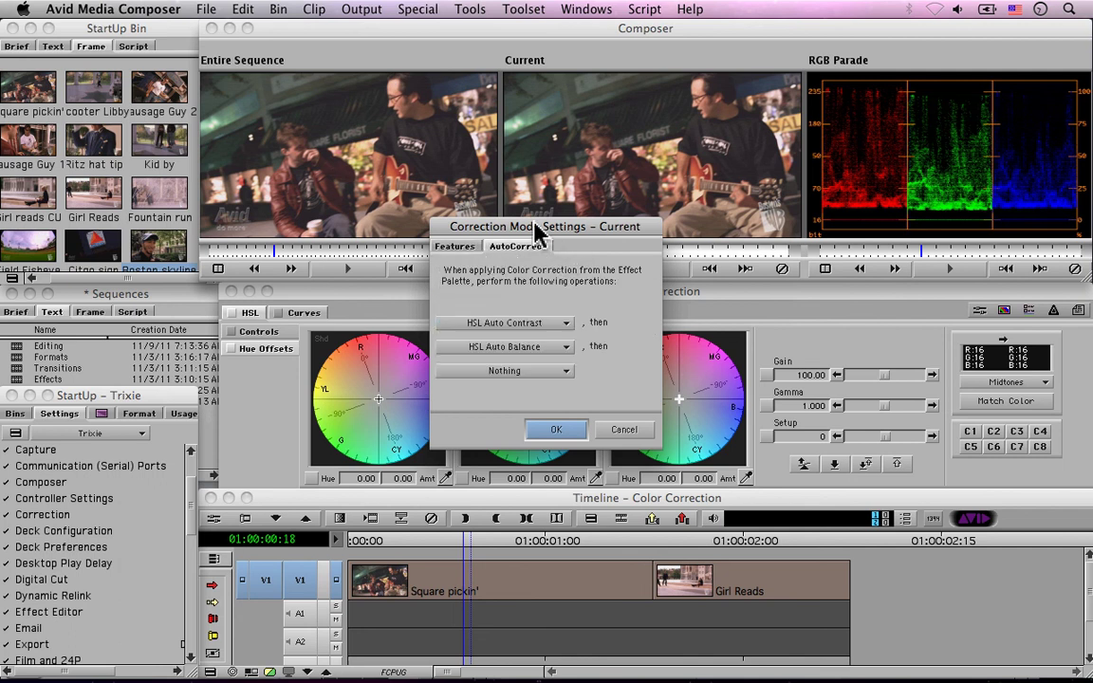
left_click(561, 323)
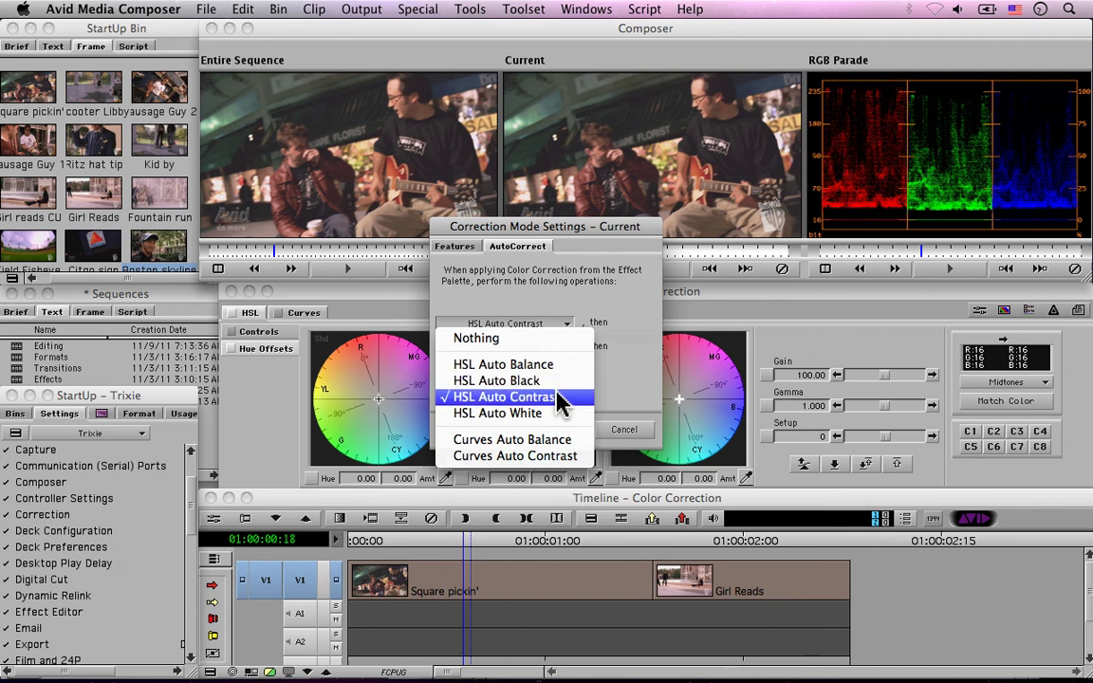
left_click(560, 403)
left_click(561, 348)
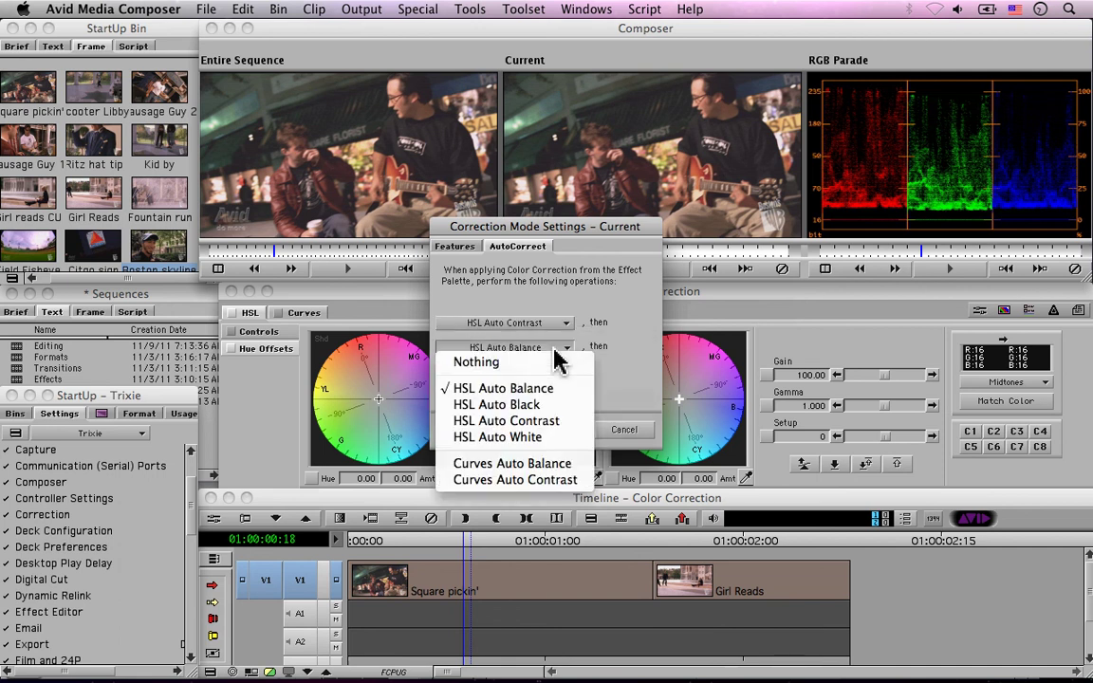
left_click(562, 391)
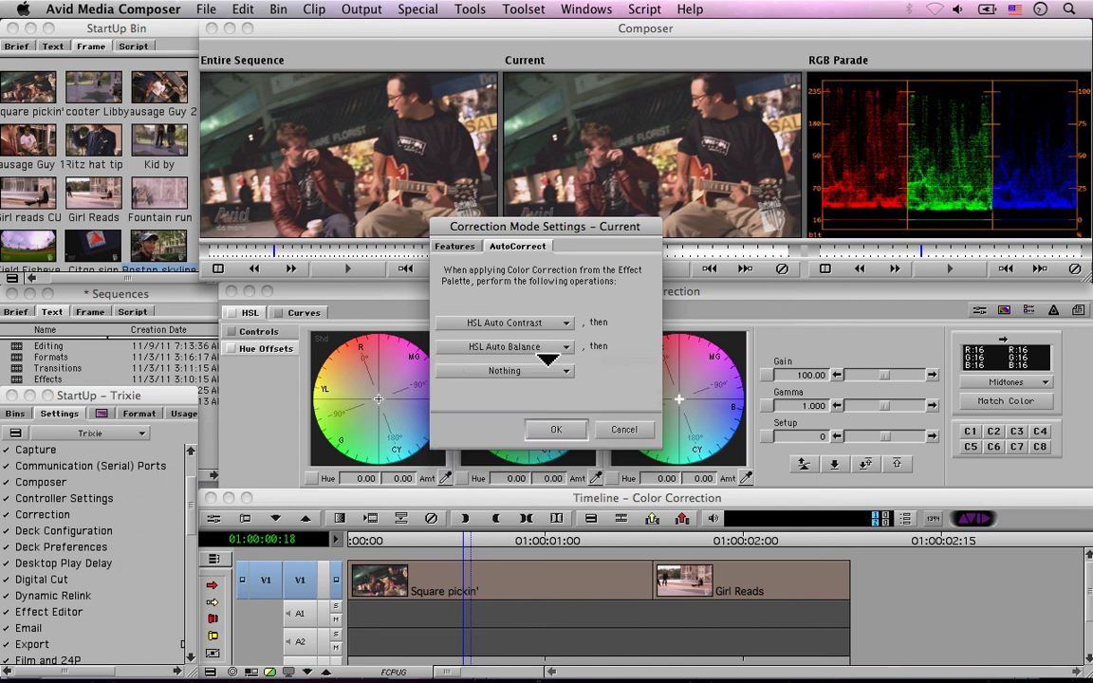
left_click(561, 432)
left_click(560, 431)
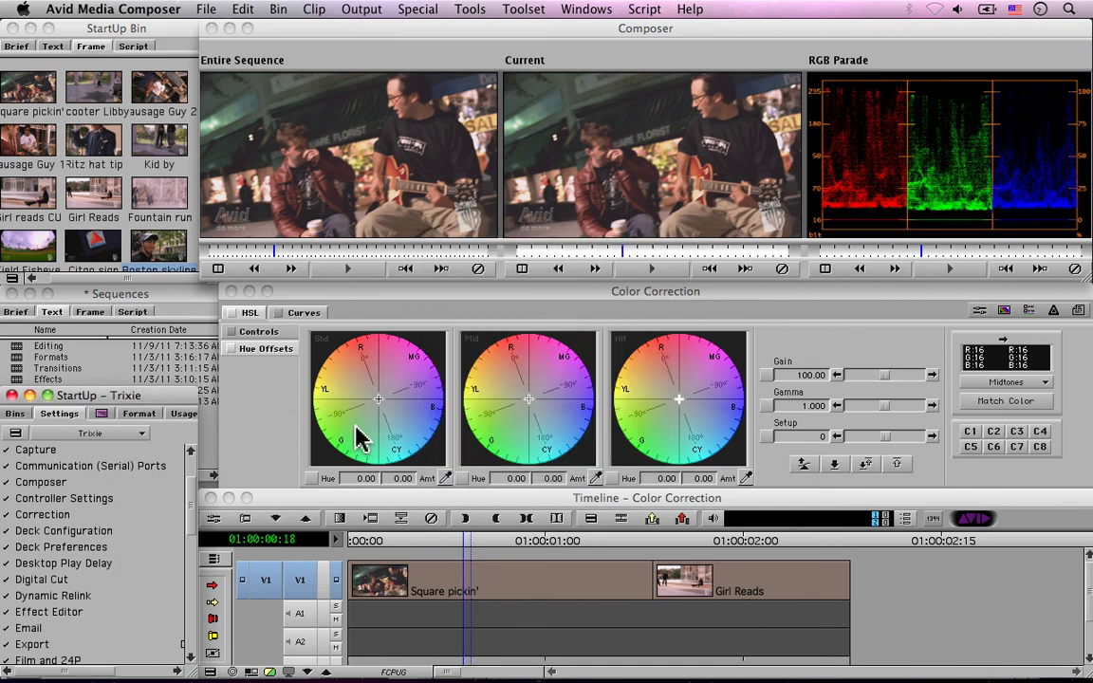
left_click(106, 417)
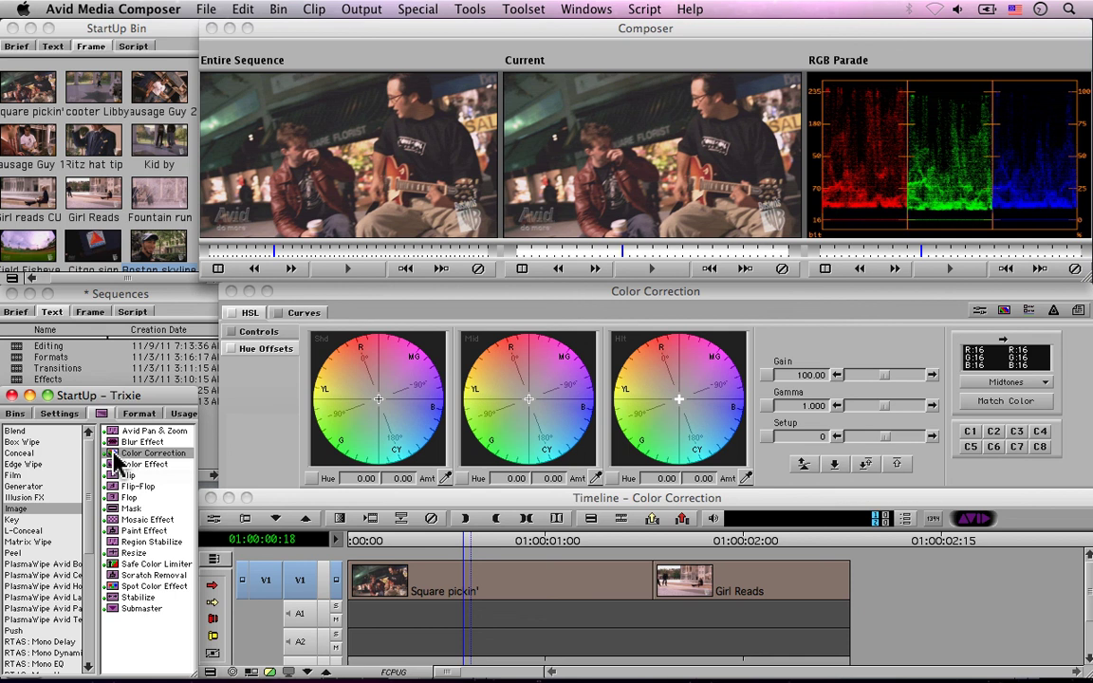
- Auto-correct Square pickin' with Color Correction (Gain 106.31, Setup -18) and check it with Dual Split
left_click_drag(142, 454, 503, 579)
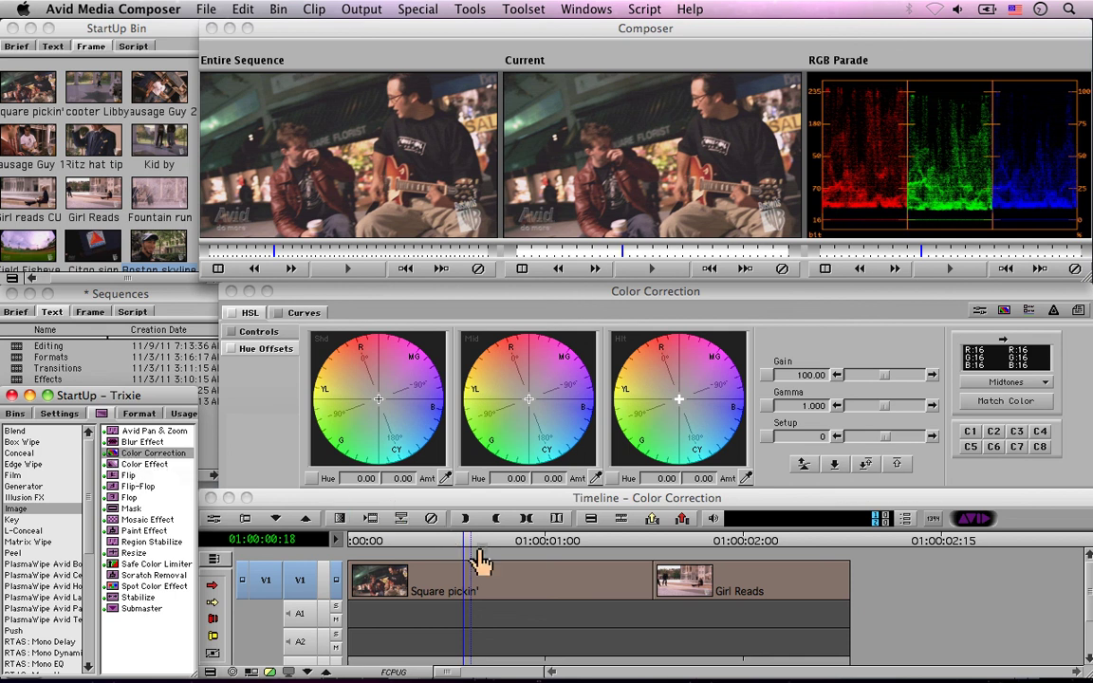
left_click_drag(503, 578, 506, 575)
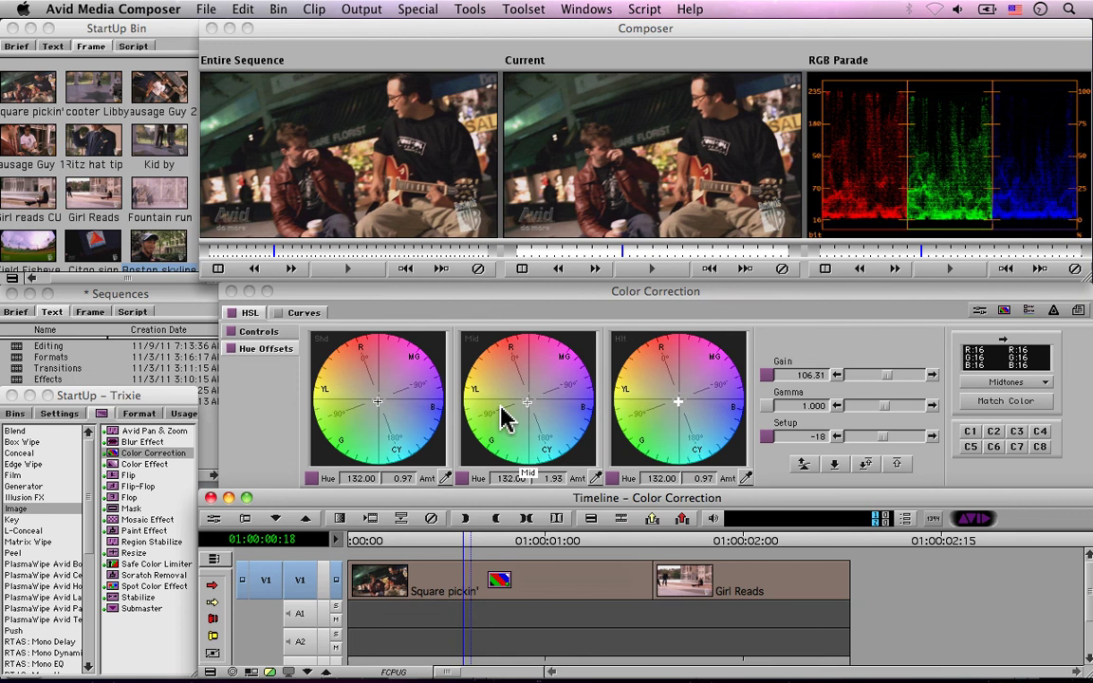
left_click(524, 269)
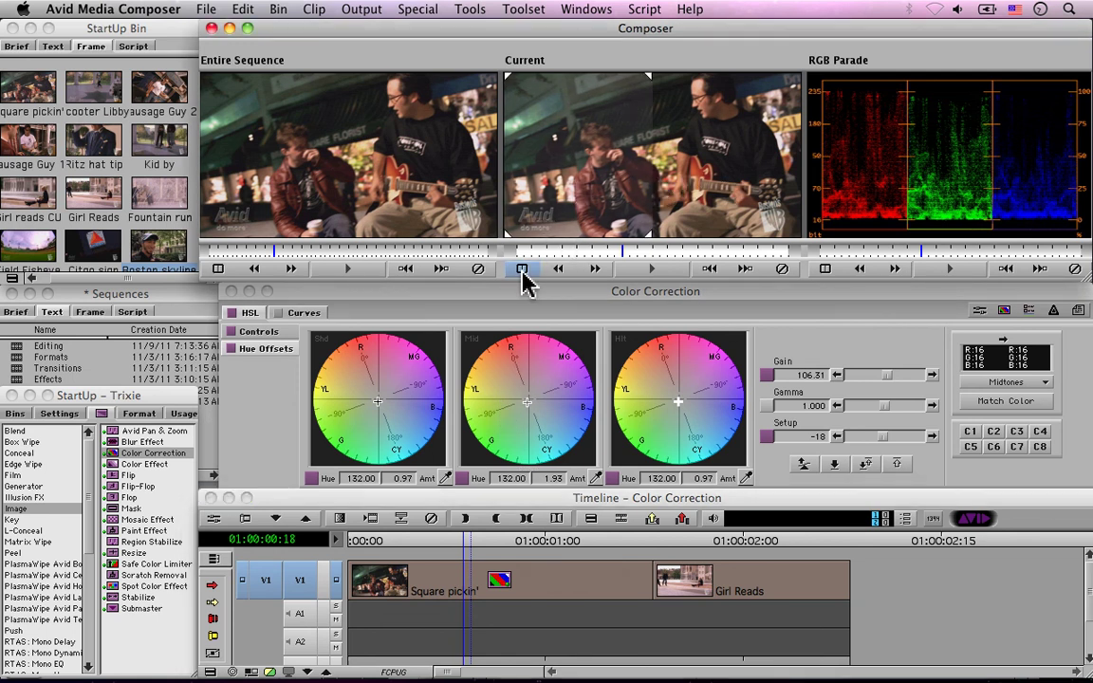
left_click(522, 269)
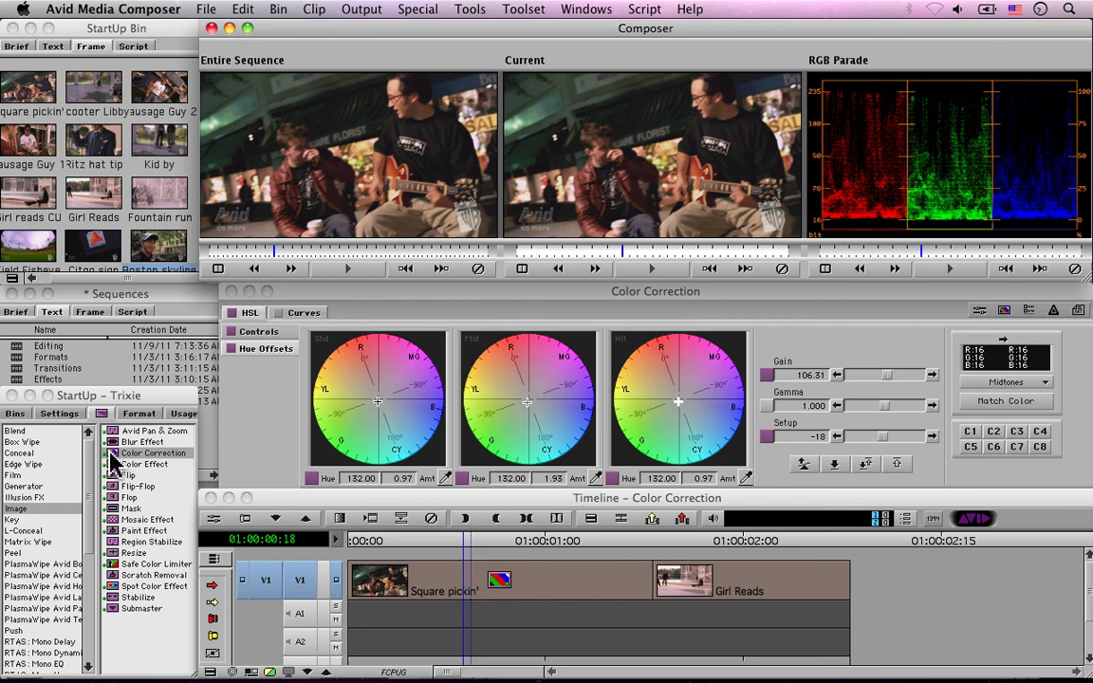
- Auto-correct Girl Reads with Color Correction (Gain 96.05, Setup 1), then return to Square pickin'
left_click(99, 400)
left_click_drag(615, 537, 771, 579)
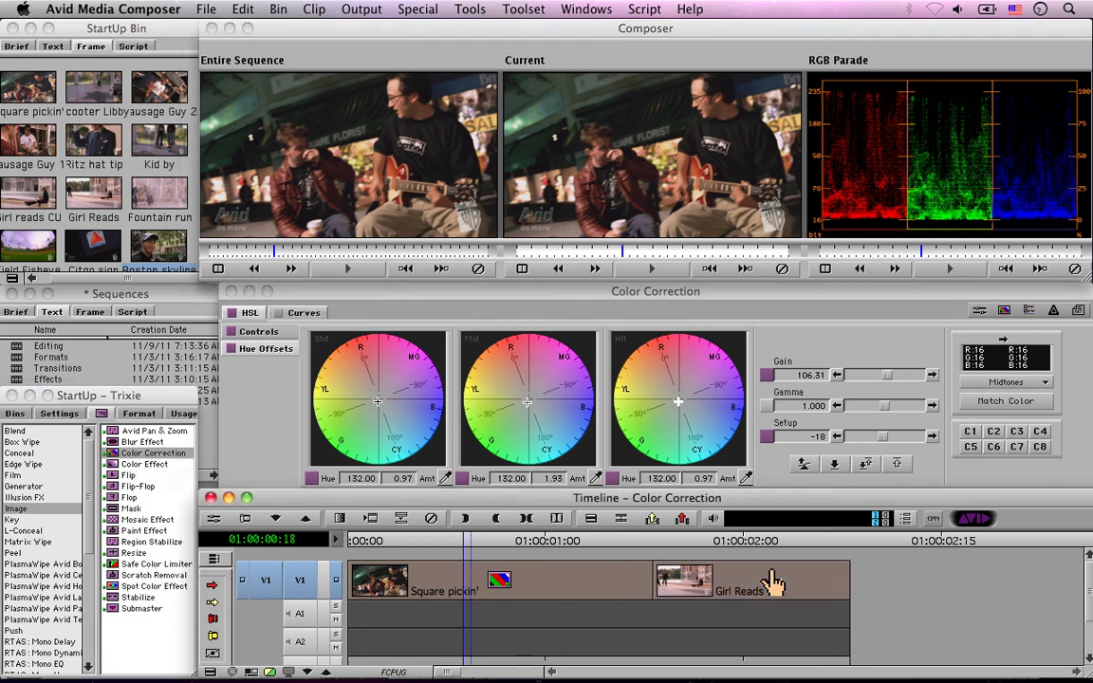
left_click(743, 551)
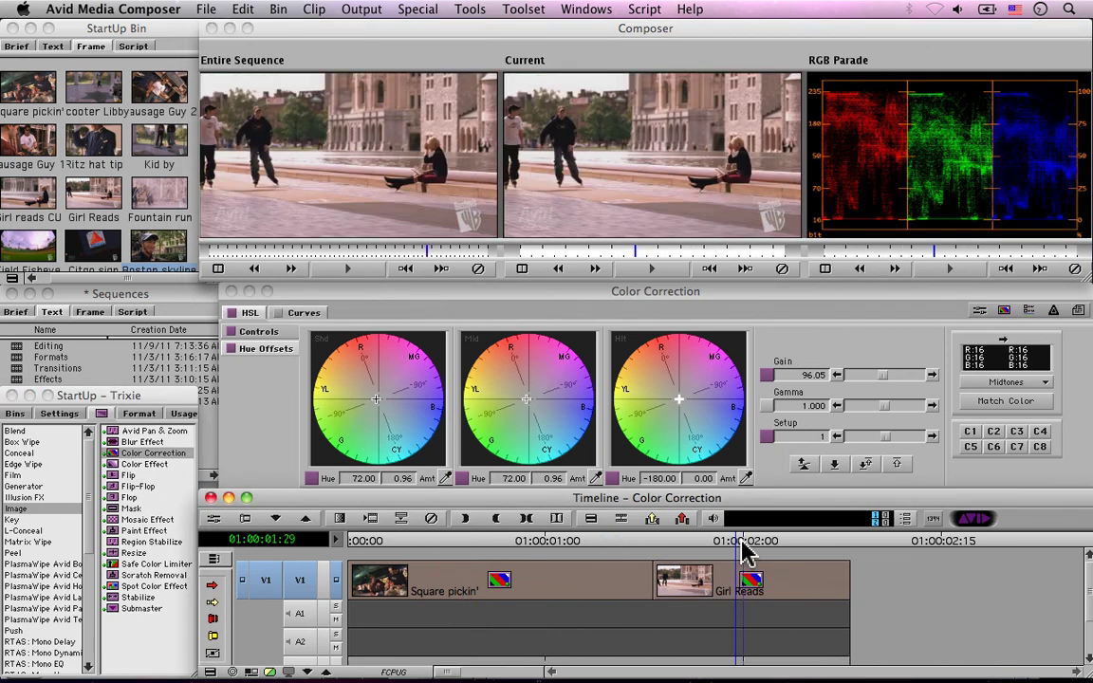
left_click_drag(654, 548, 468, 549)
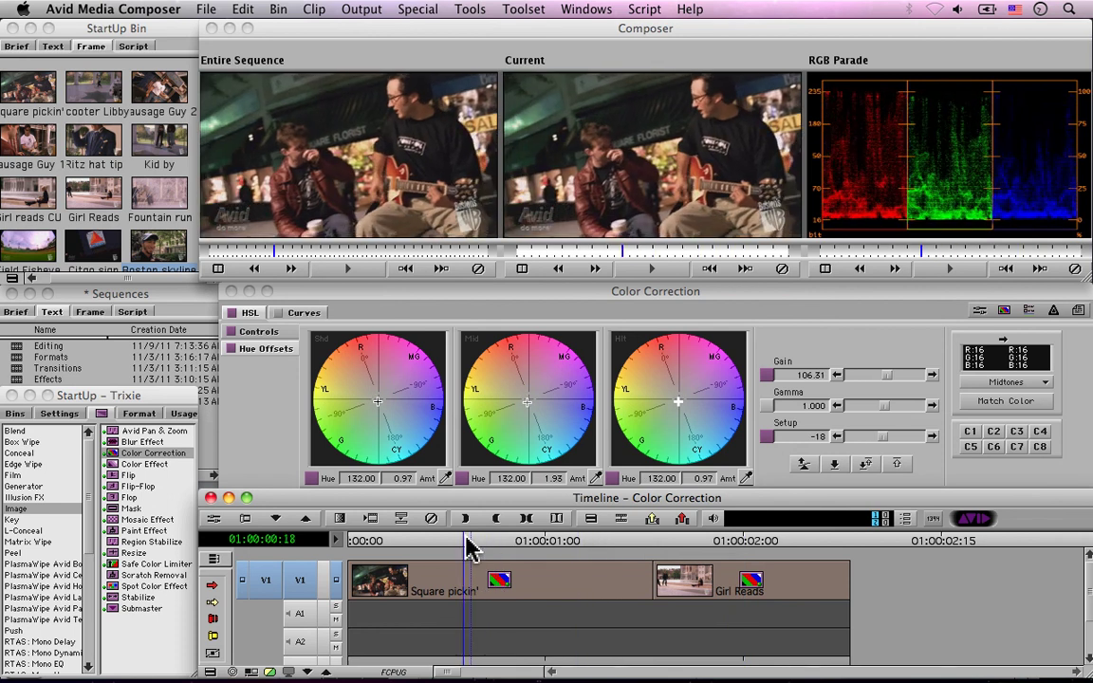